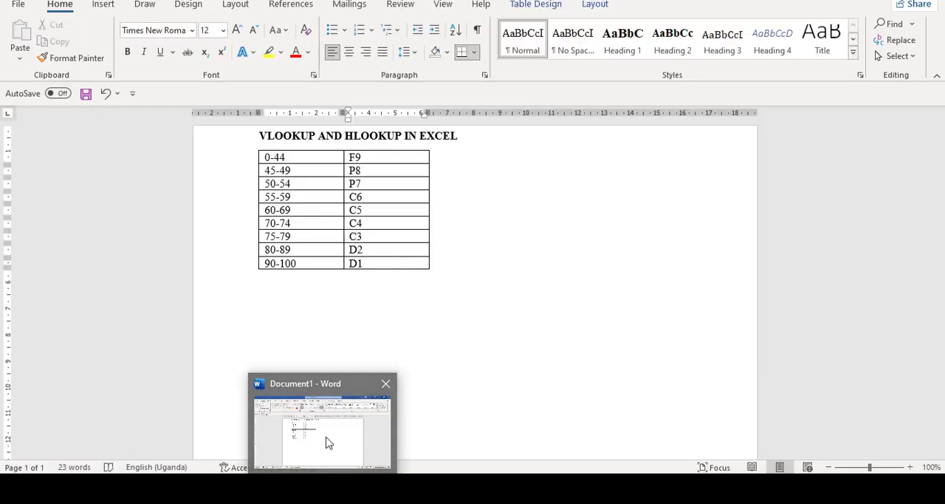
Step: Switch to the Word grading document and add the note "Start with the small value" below the grading table
click(327, 443)
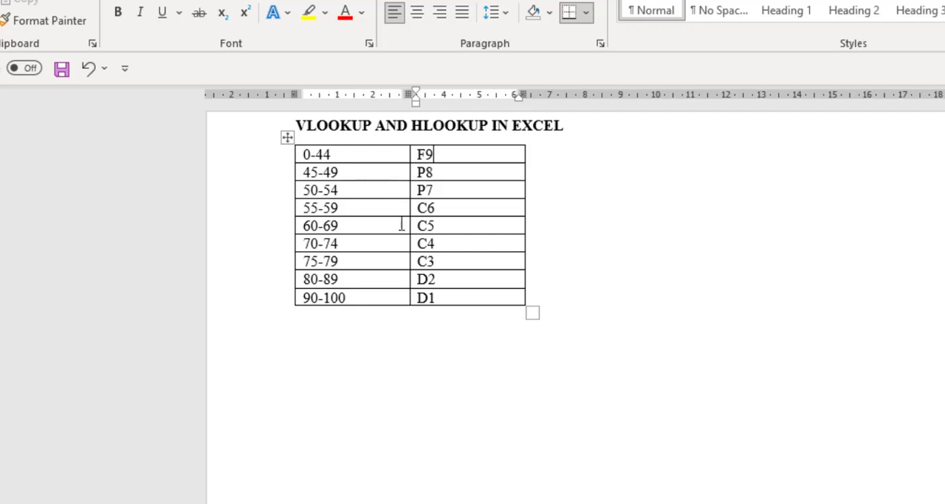
click(380, 338)
key(Return)
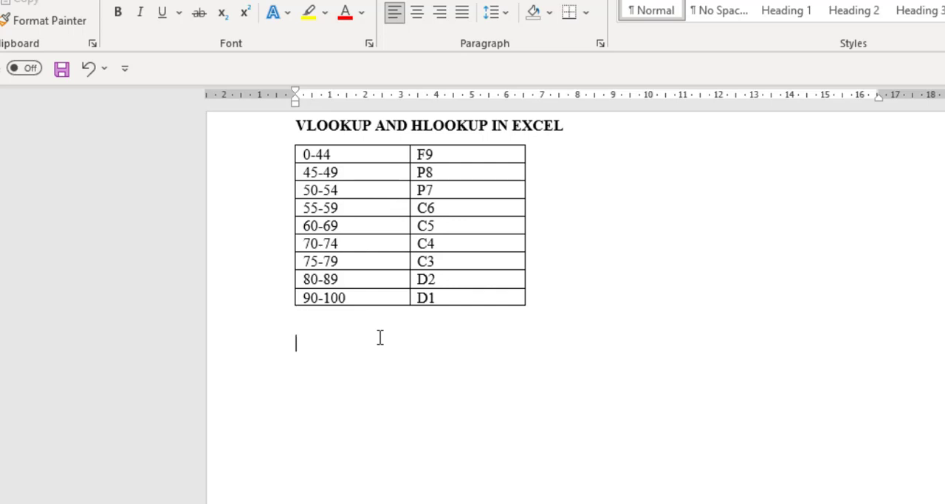
text(st)
text(art wi)
text(th the)
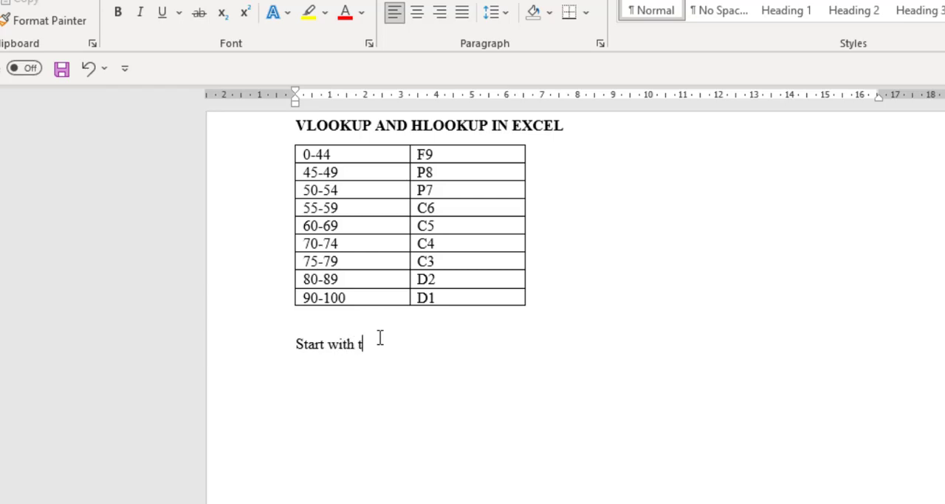
text( sma)
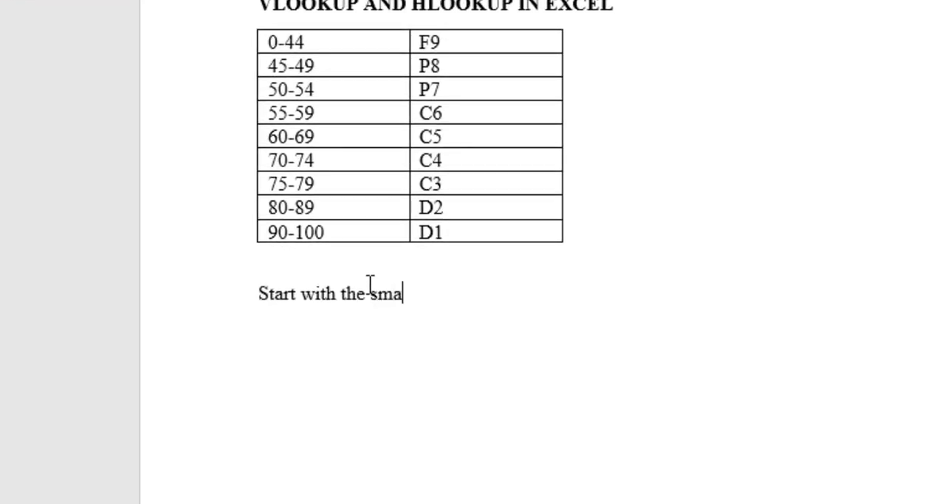
text(ll value)
key(Return)
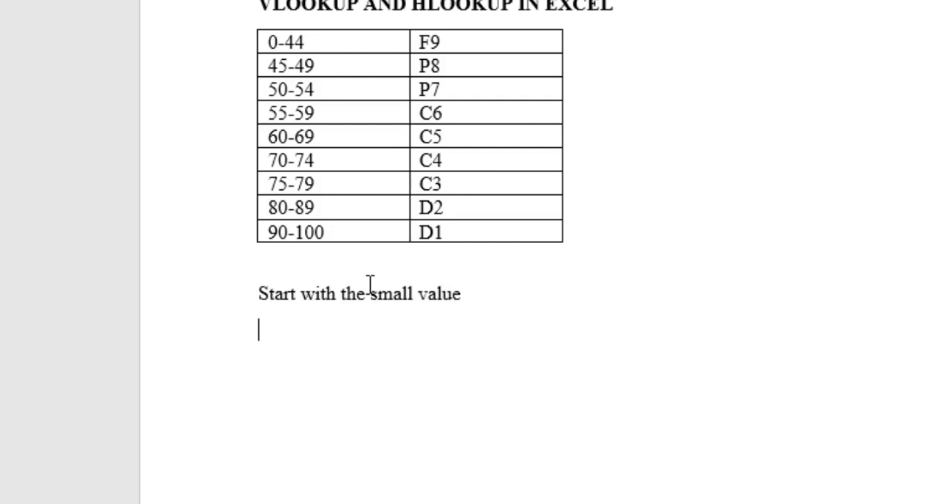
Step: Write "Use only the lower class boundary" as a second note under the first one
text(Use oly)
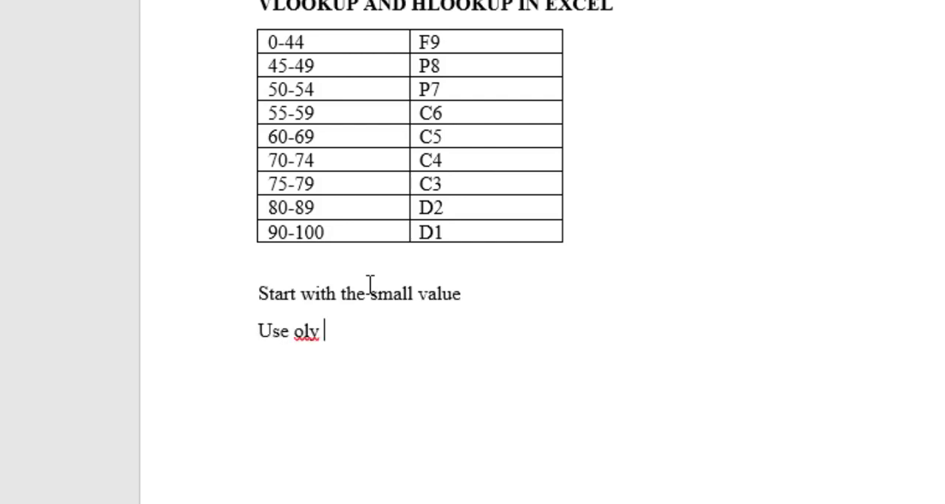
key(BackSpace)
key(BackSpace)
key(BackSpace)
text(nlyt)
key(BackSpace)
key(BackSpace)
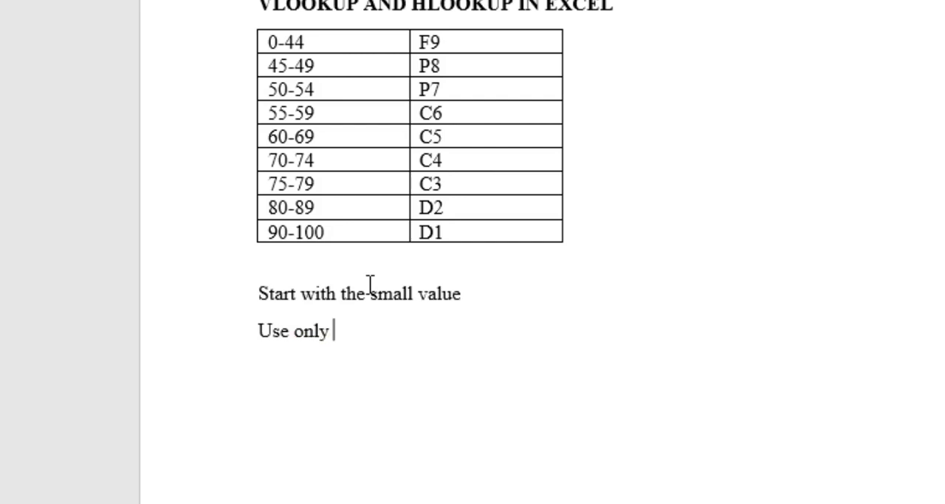
text(the lo)
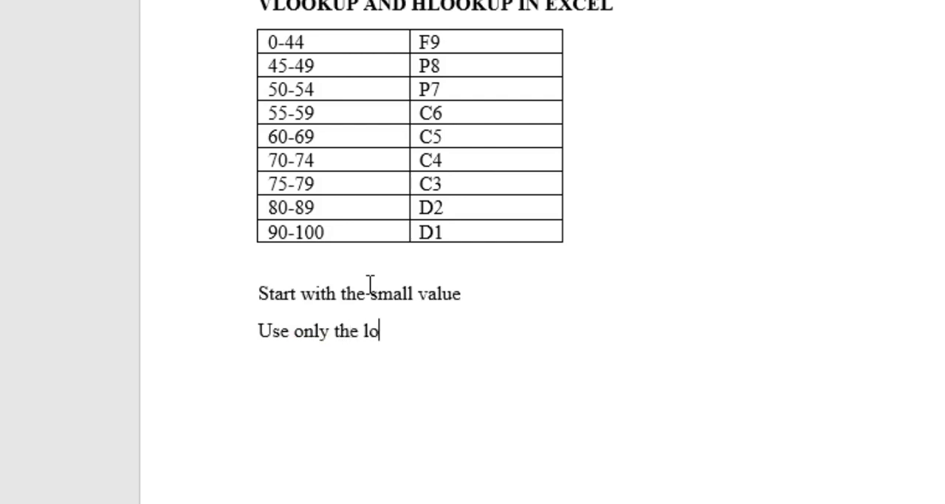
text(ww)
key(BackSpace)
text(er class )
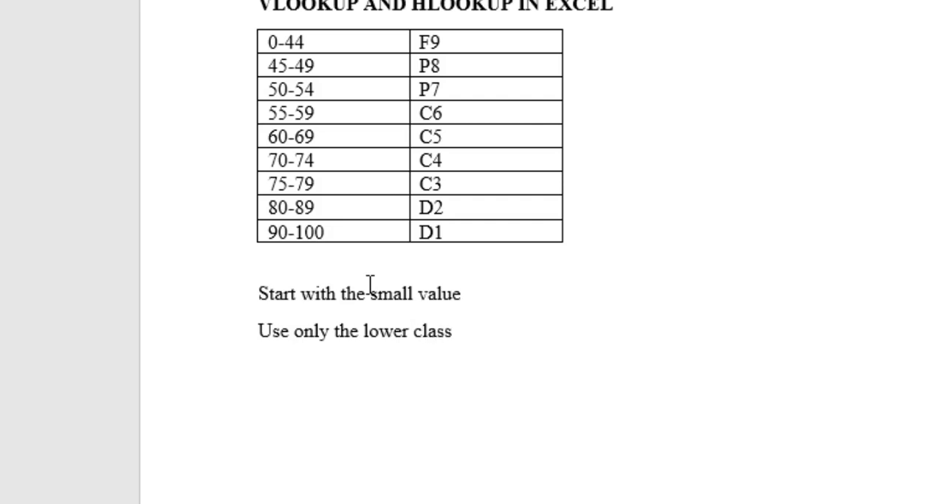
text(boundary)
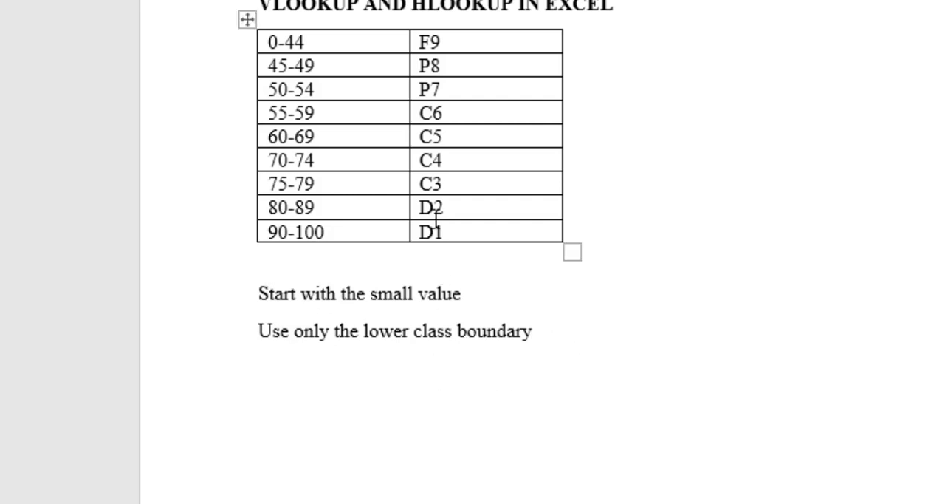
Step: Format the two notes below the grading table as a bulleted list with check-mark bullets
drag(559, 338, 370, 294)
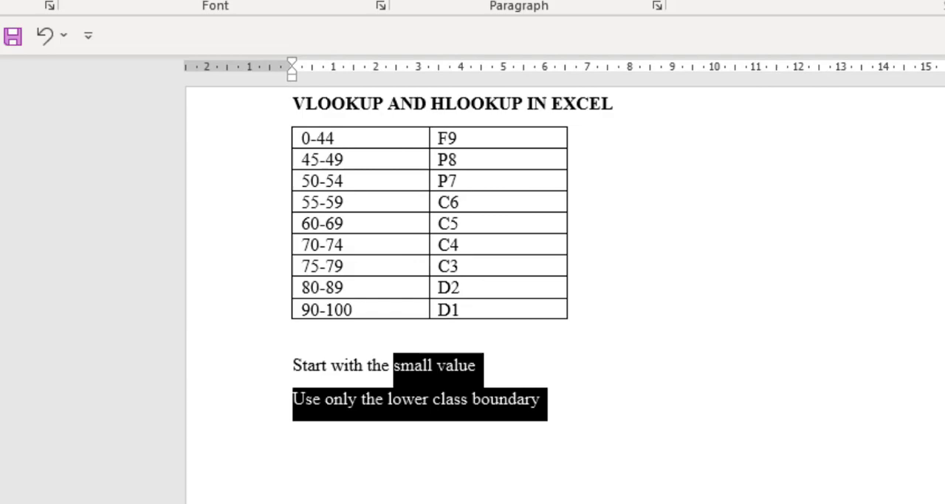
drag(393, 365, 296, 368)
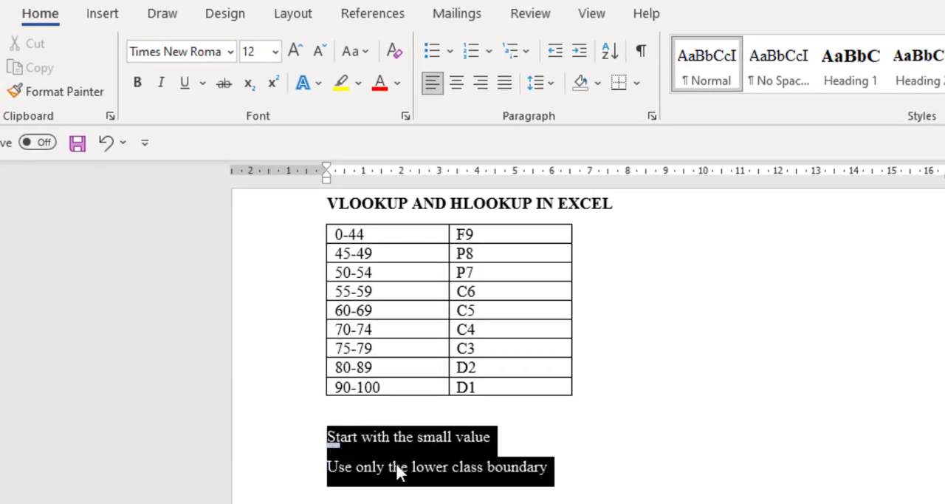
click(454, 58)
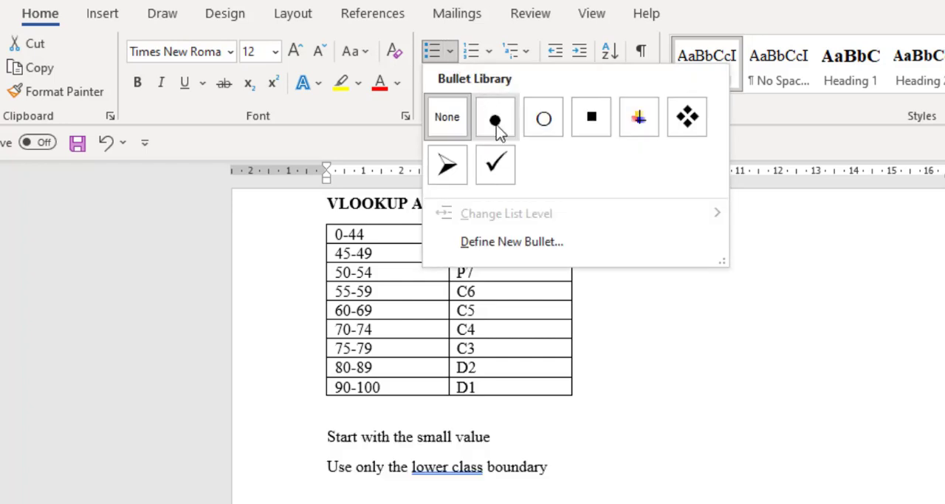
click(496, 163)
click(454, 280)
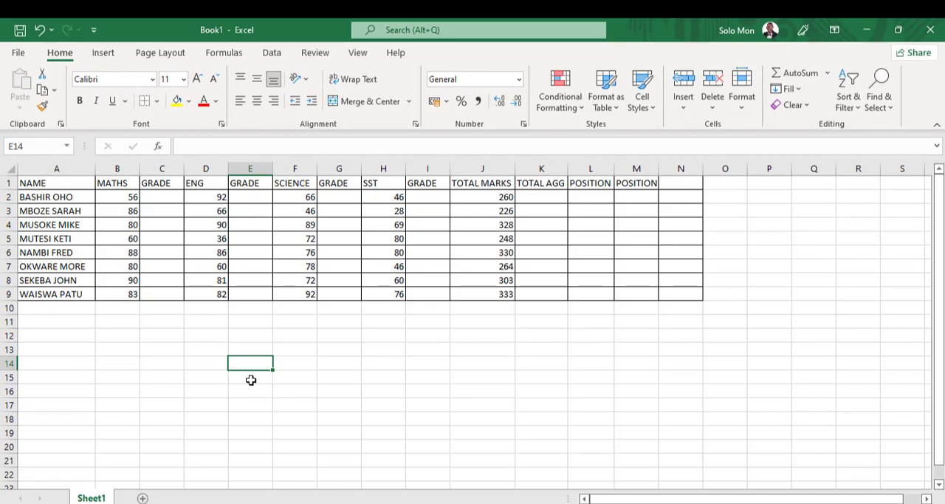
Step: In the Excel marks workbook, enter the lower class boundaries 0, 45, 50, 55 and 60 in cells E14 to E18
text(0)
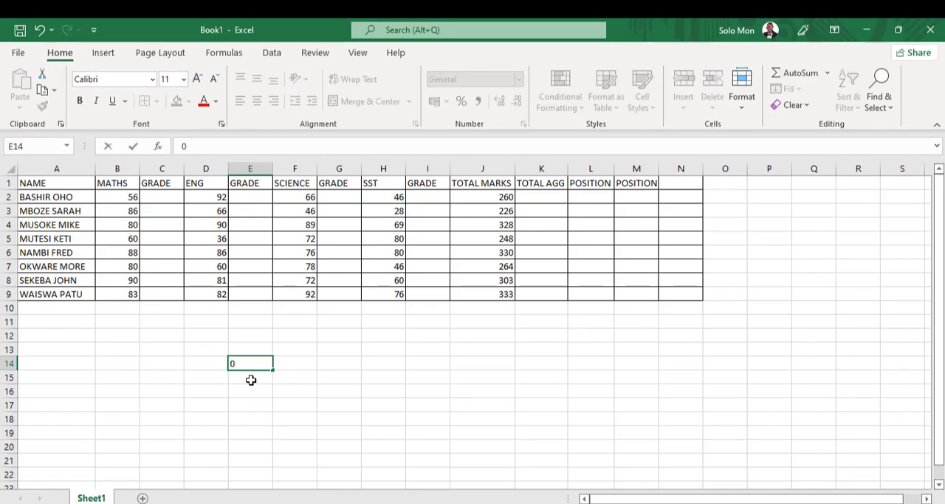
key(Return)
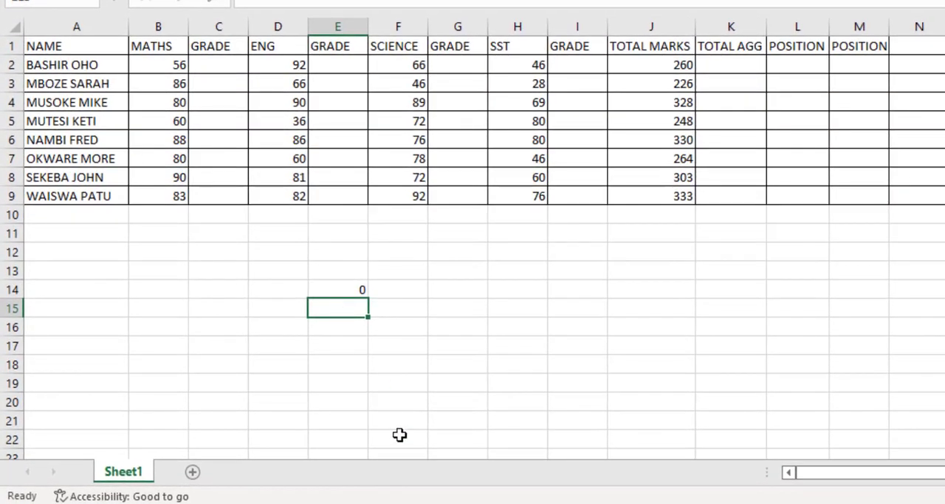
mouse_move(435, 503)
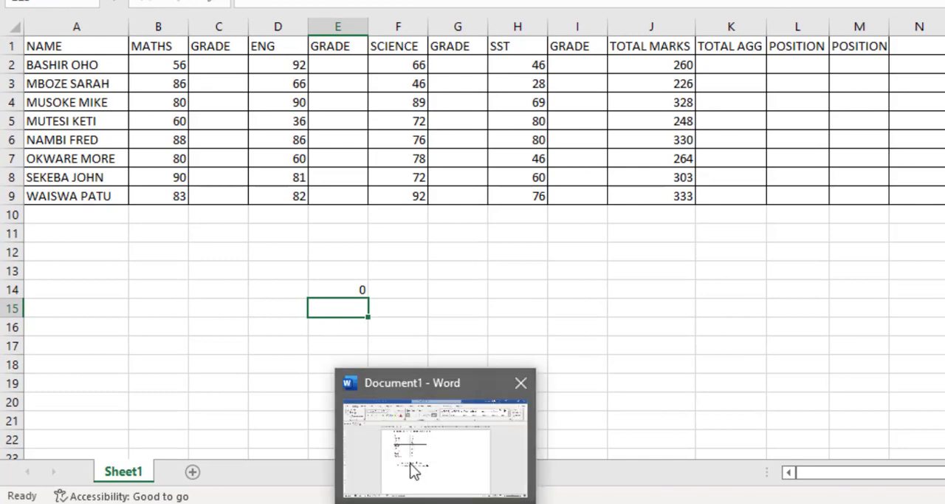
mouse_move(395, 436)
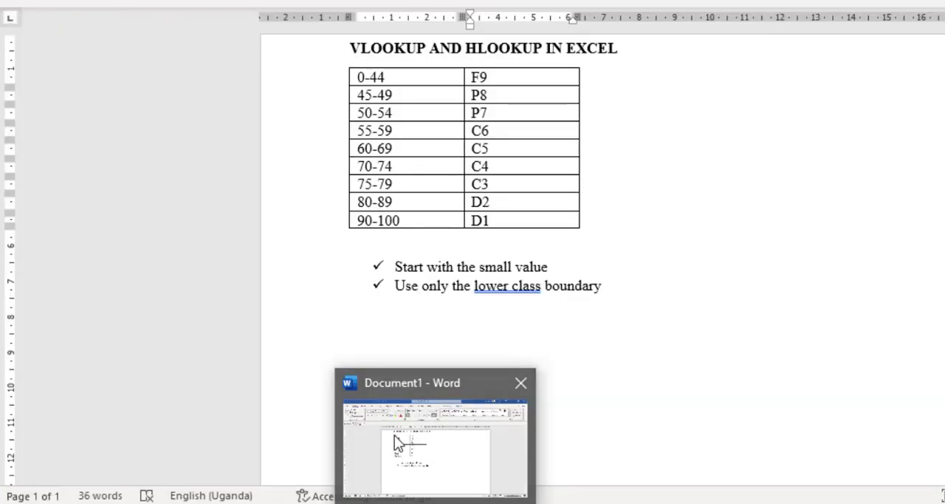
text(45)
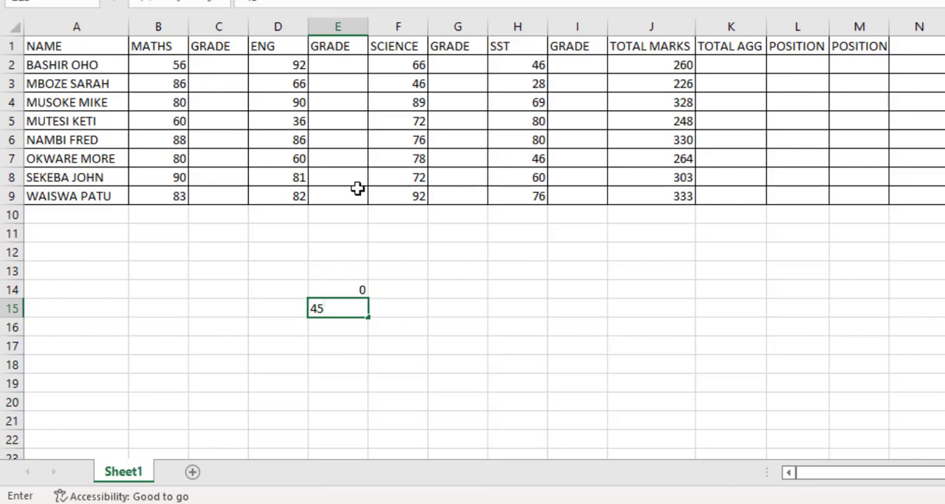
key(Return)
text(50)
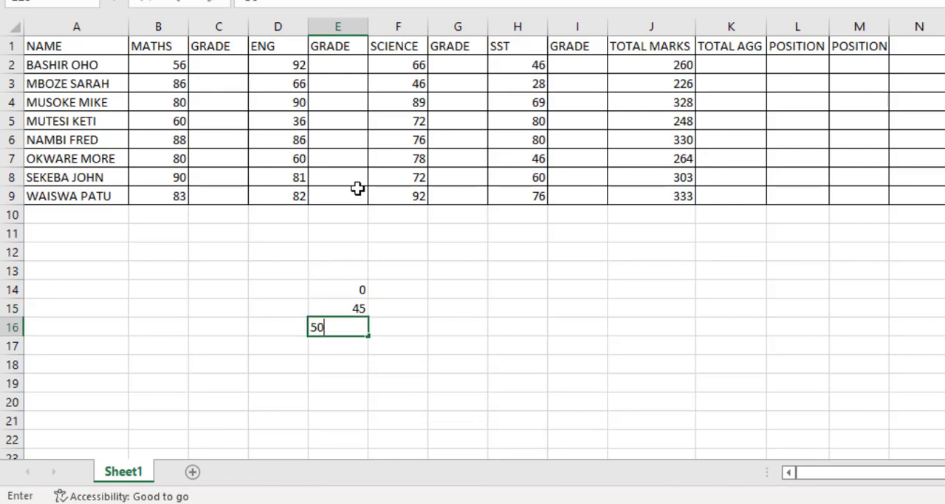
key(Return)
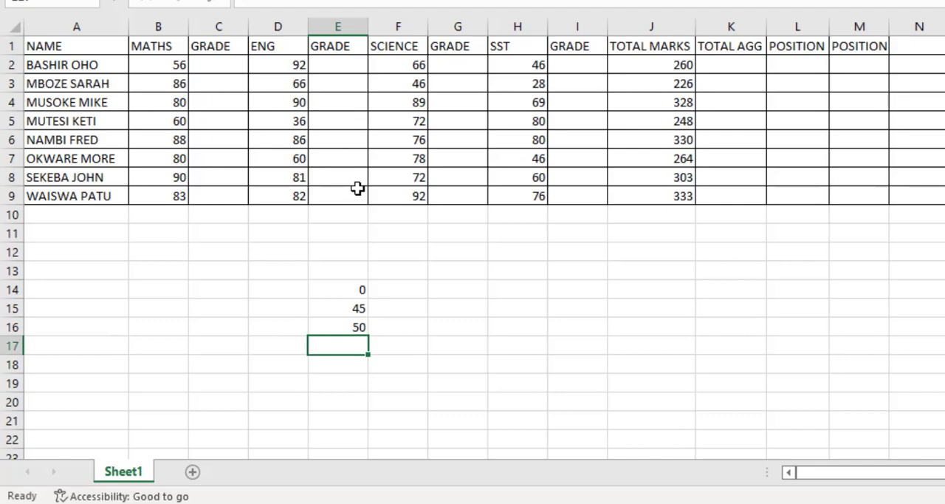
text(55)
key(Return)
text(60)
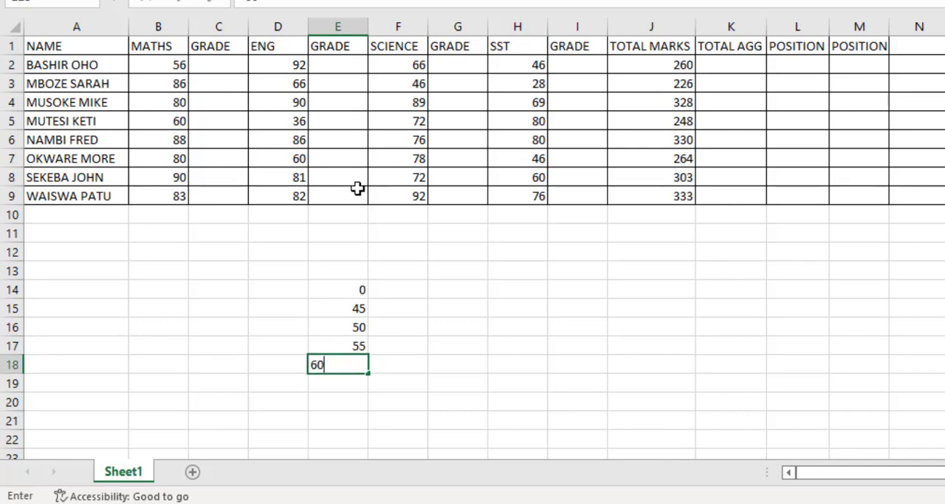
key(Return)
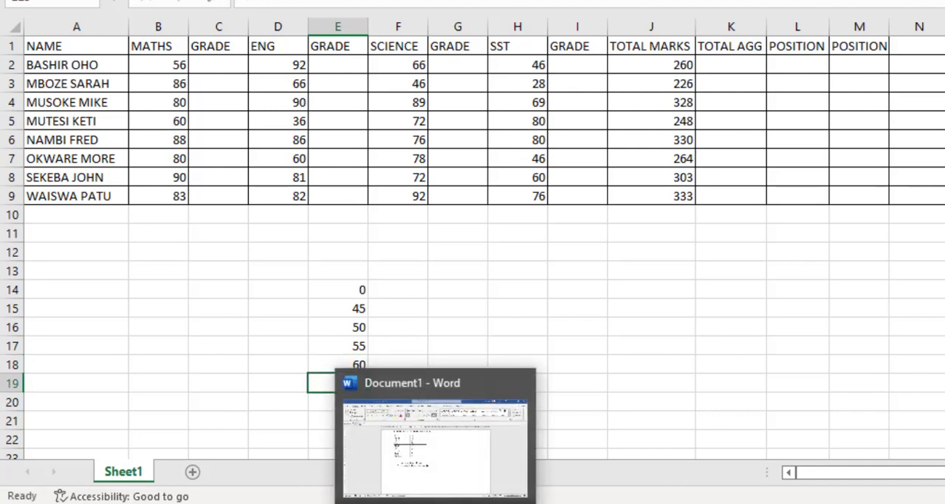
Step: Check the Word grading table and enter the remaining lower boundaries 70, 75, 80 and 90 in cells E19 to E22
click(440, 459)
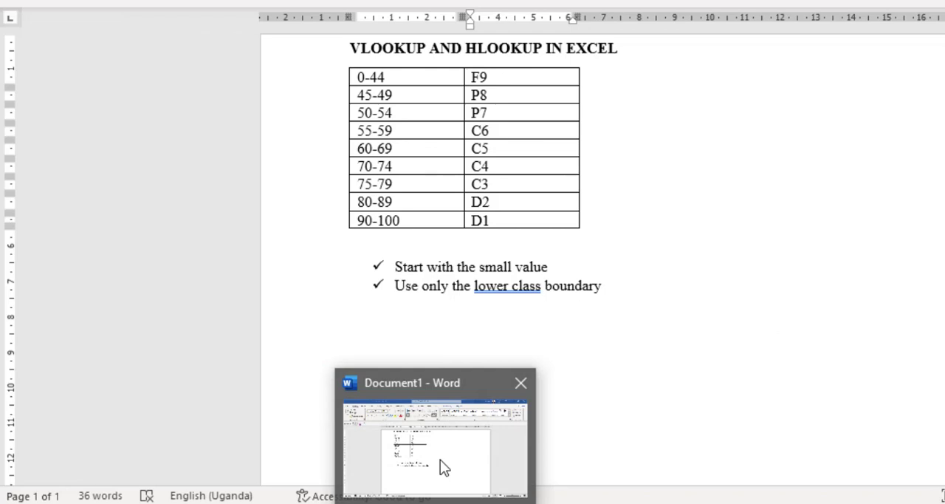
click(442, 418)
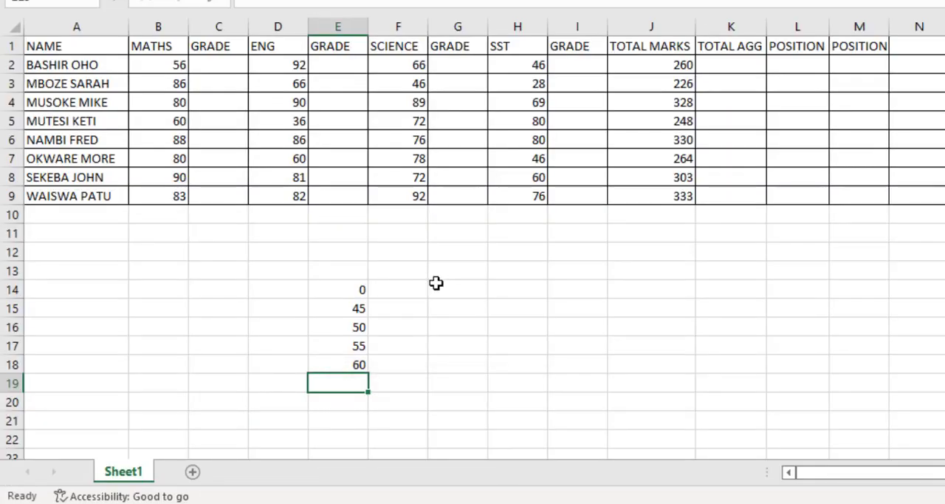
text(70)
key(Return)
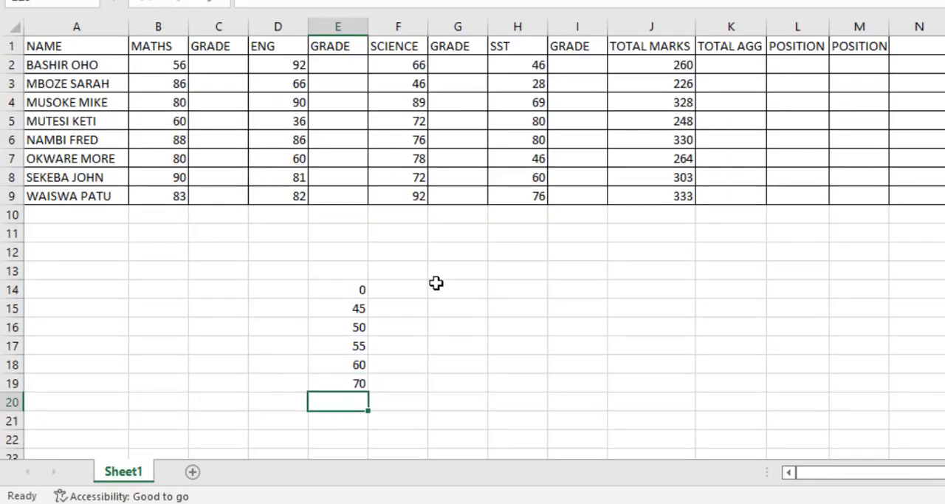
text(75)
key(Return)
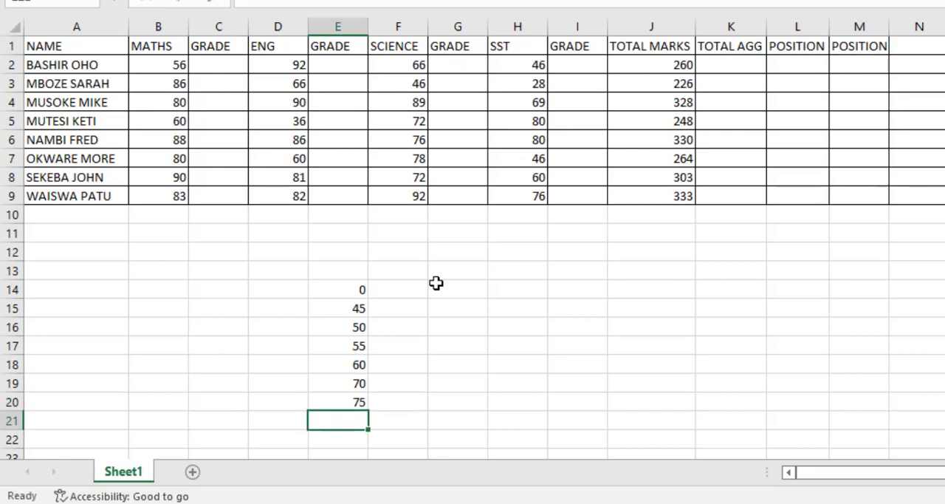
text(80)
key(Return)
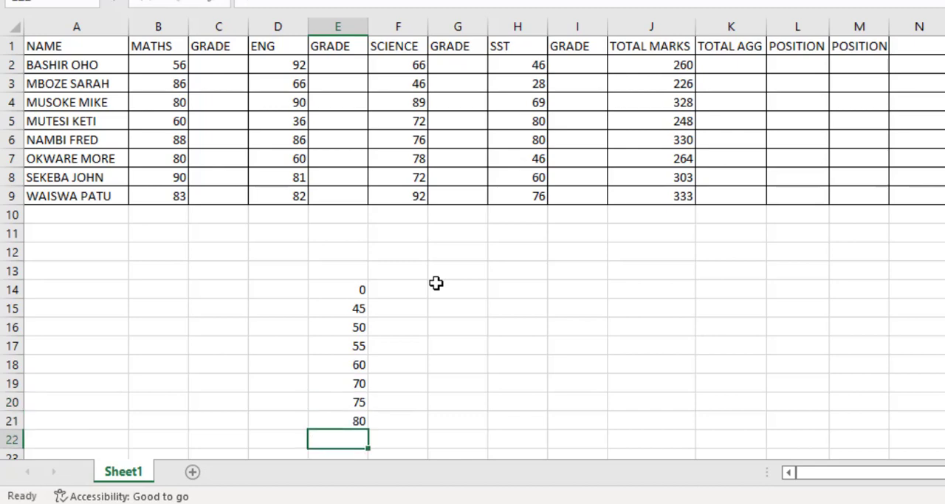
text(90)
Step: Check the grades in the Word grading table, and enter F9, P8 and P7 in cells F14 to F16 of the Excel workbook
click(415, 452)
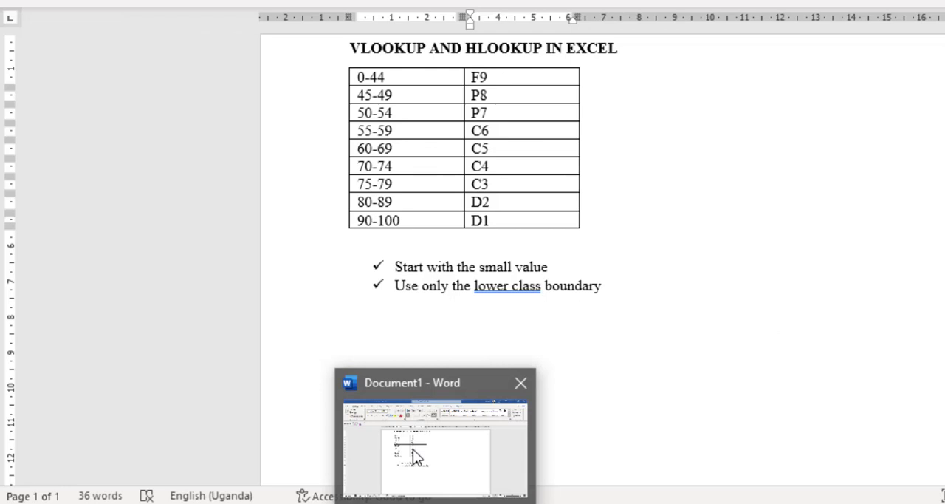
click(412, 449)
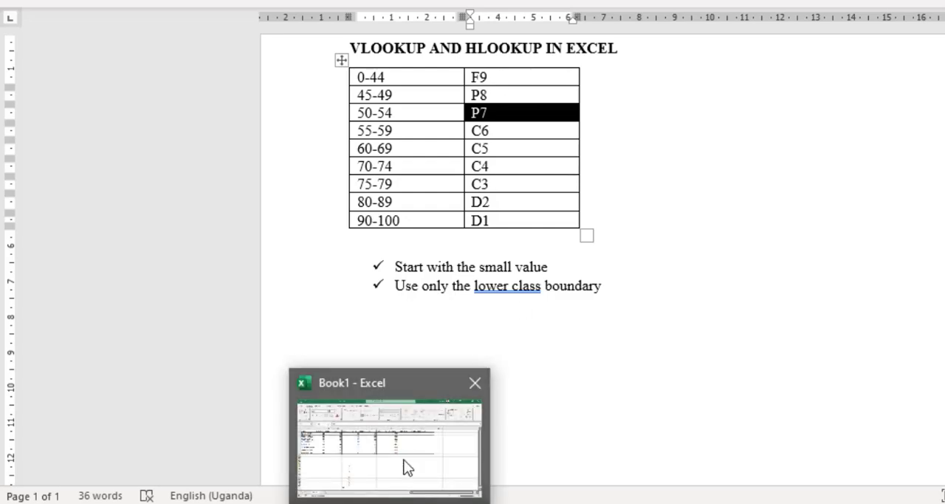
click(404, 466)
click(399, 288)
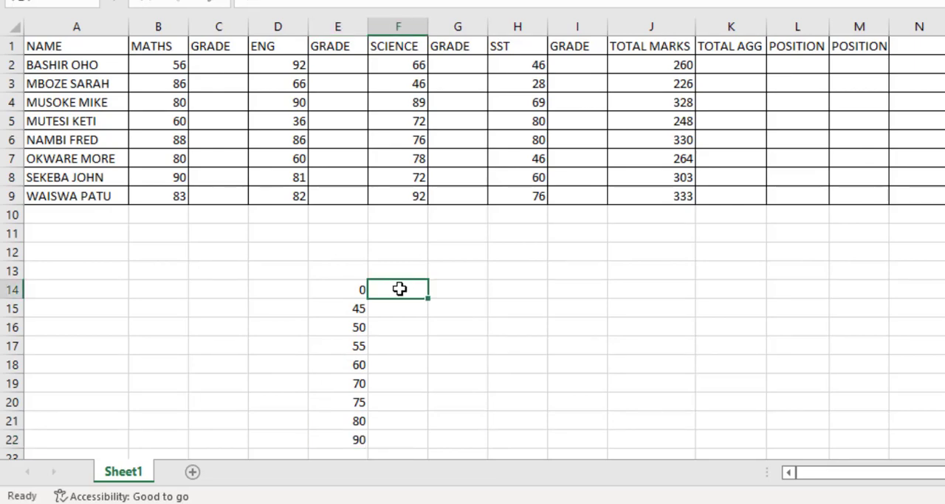
text(F9)
key(Return)
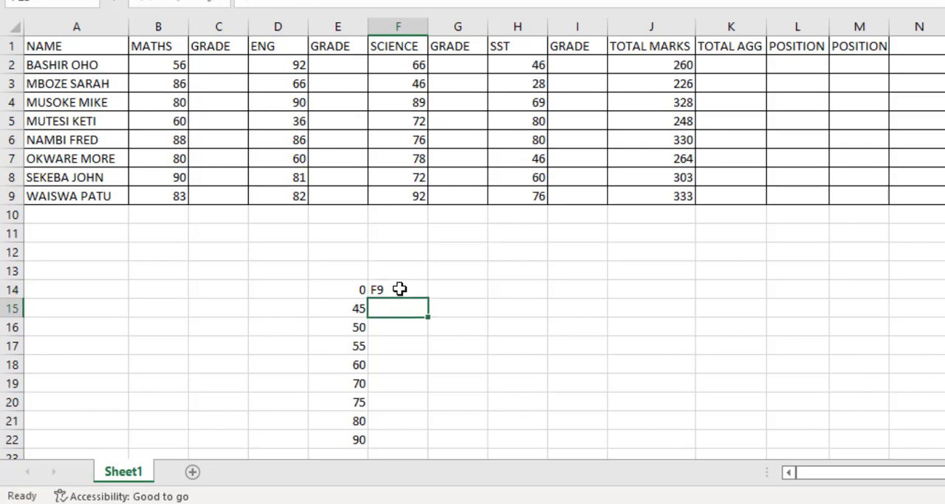
text(P8)
key(Return)
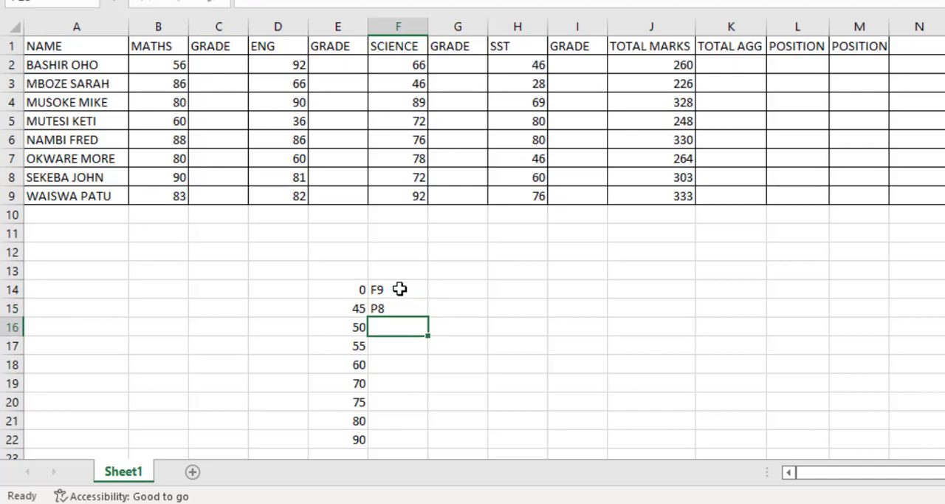
text(P7)
key(Return)
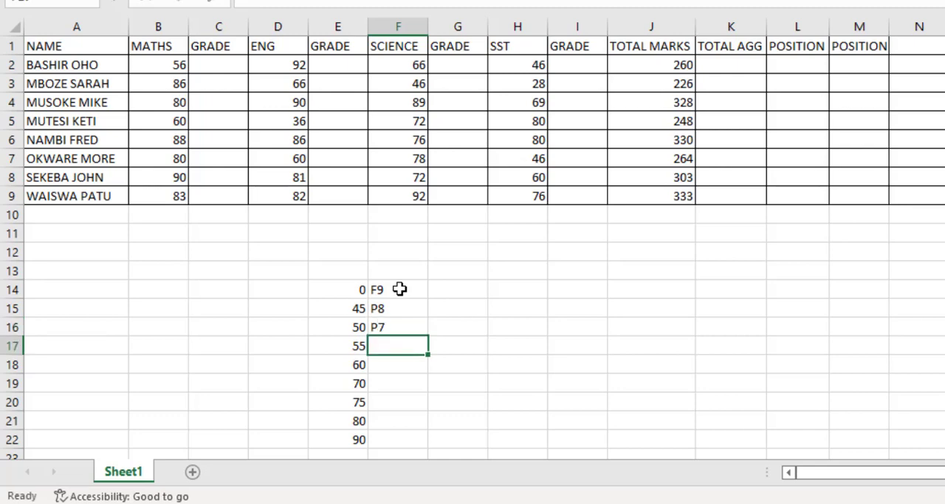
Step: Enter the remaining grades C6, C5, C4, C3, D2 and D1 in cells F17 to F22
text(C6)
key(Return)
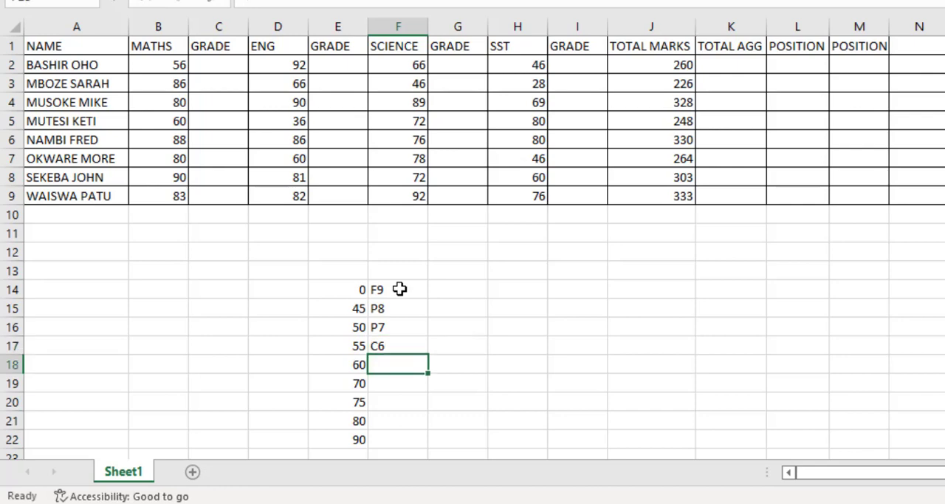
text(C5)
key(Return)
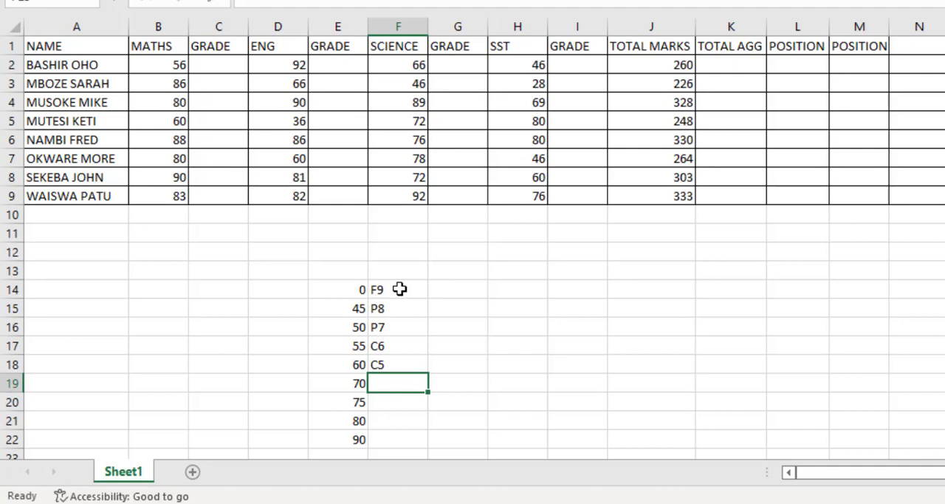
text(C4)
key(Return)
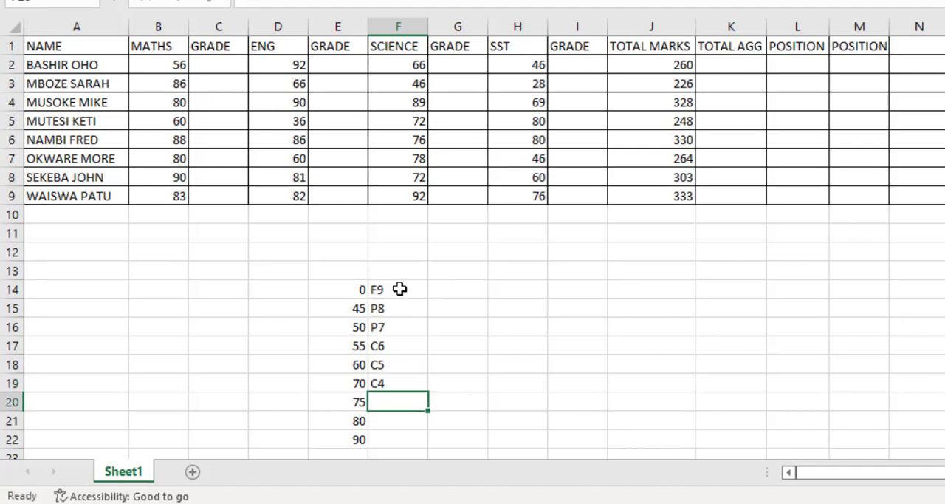
text(C3)
key(Return)
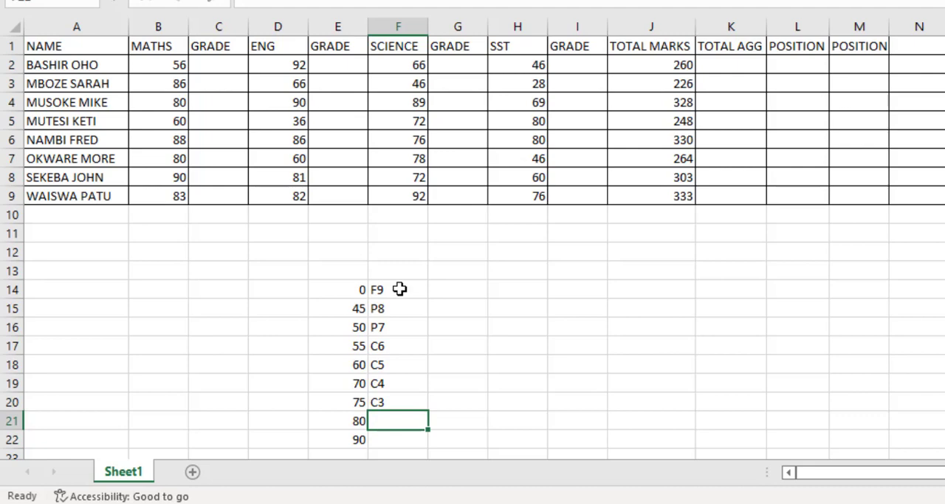
text(D2)
key(Return)
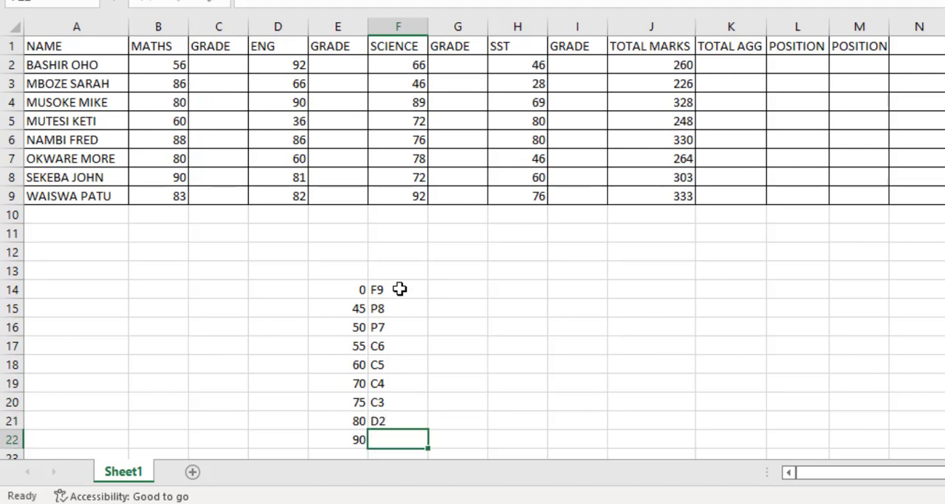
text(D1)
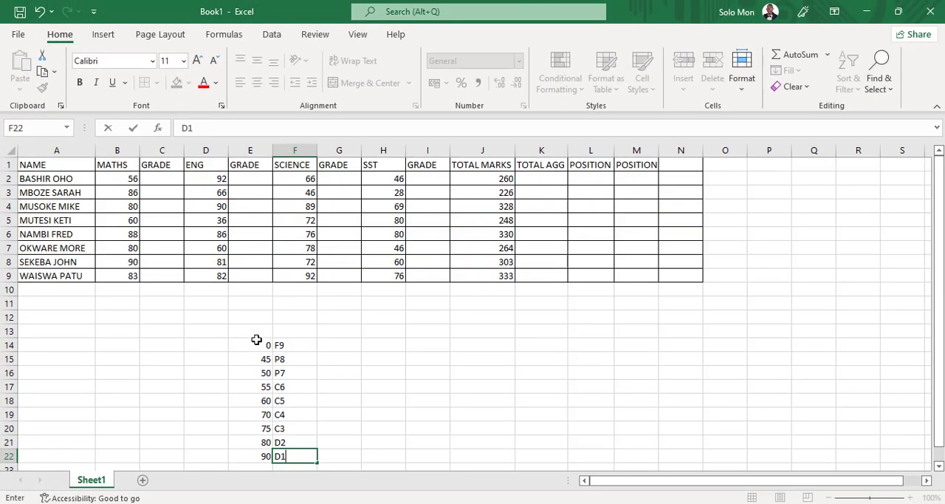
Step: Apply all borders to the grading lookup table in cells E14 to F22
drag(247, 344, 302, 454)
click(148, 65)
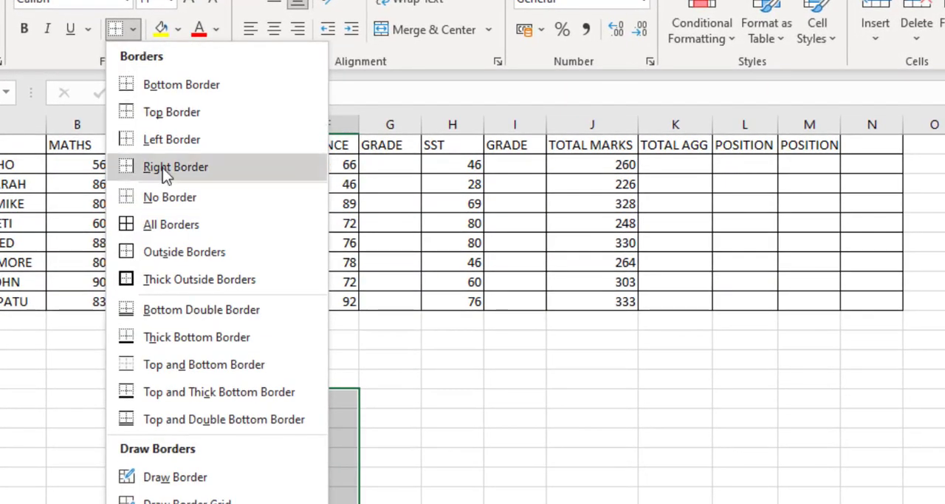
click(169, 222)
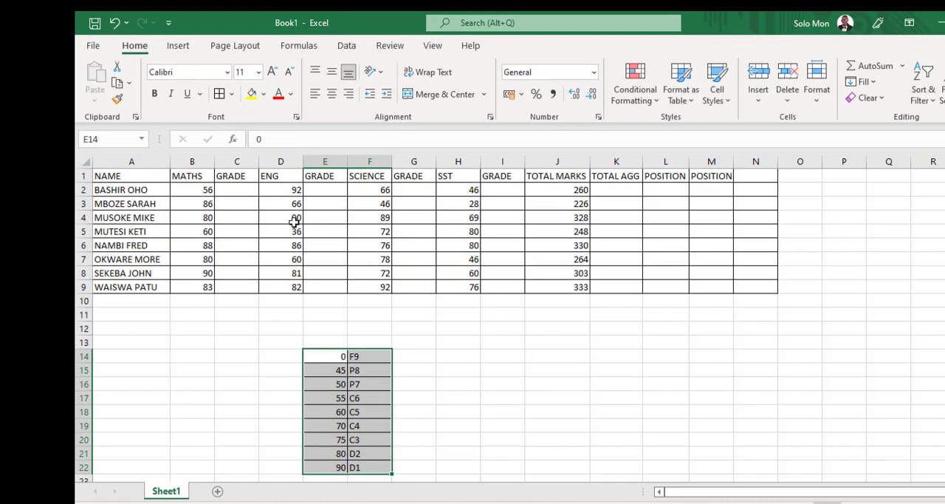
Step: Start a VLOOKUP formula in the maths grade cell C2 with the maths mark in B2 as the lookup value
click(236, 188)
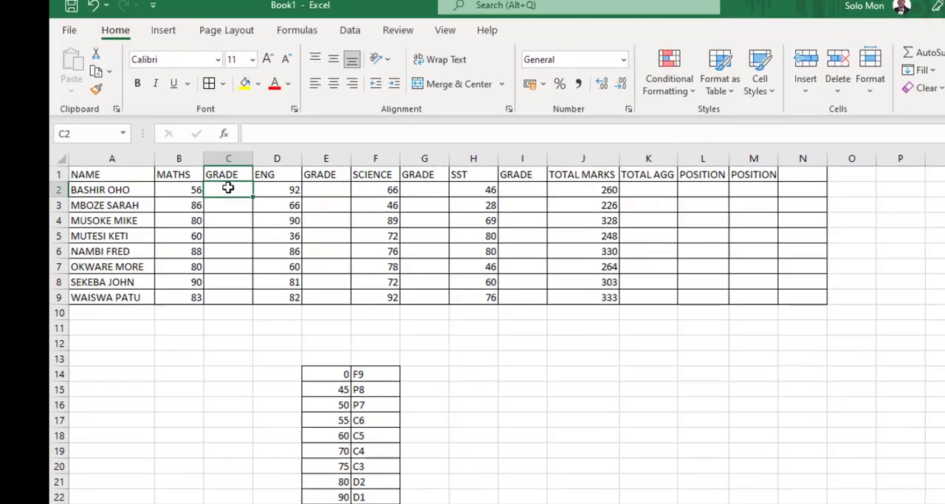
text(=)
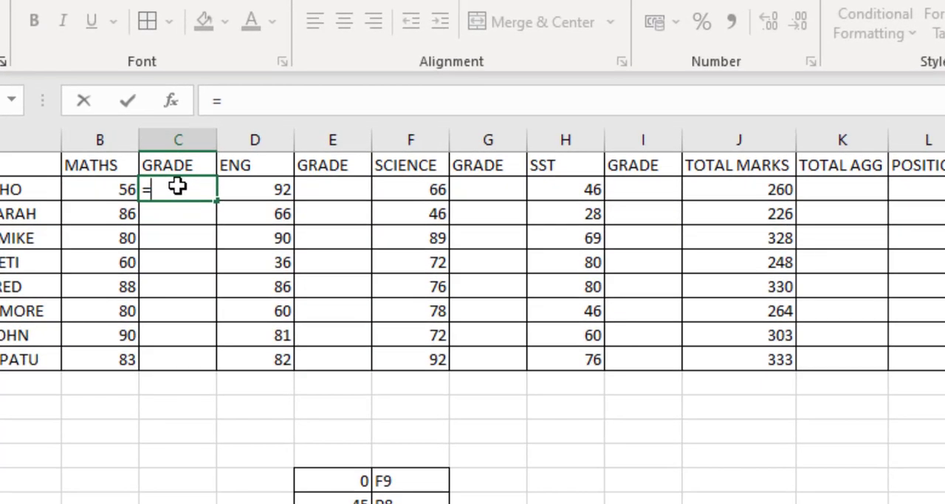
text(VL)
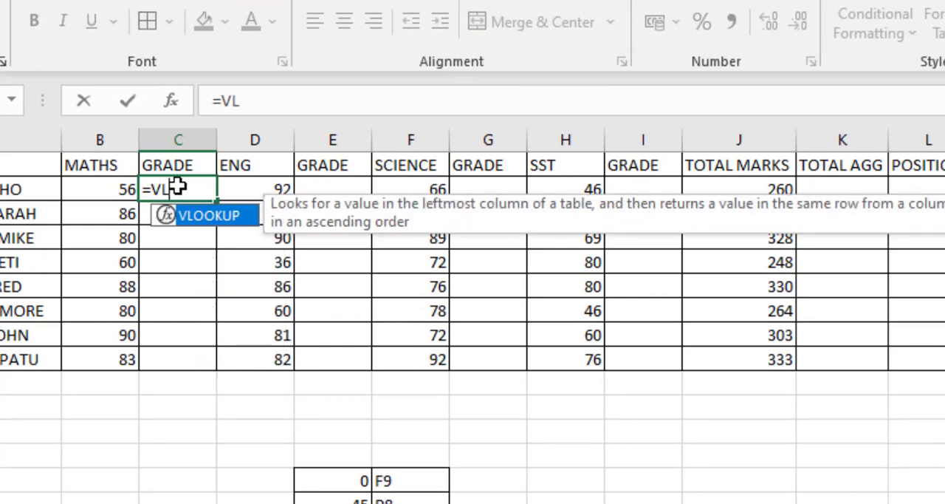
double_click(194, 222)
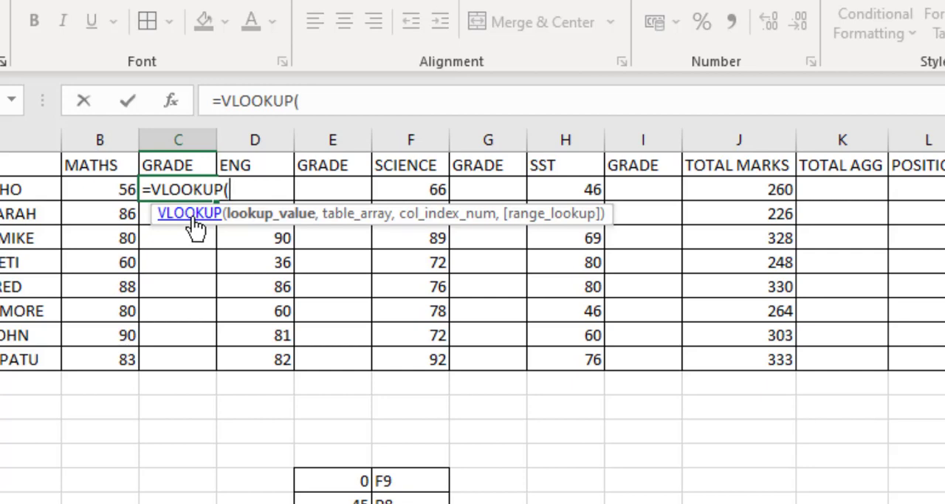
click(115, 190)
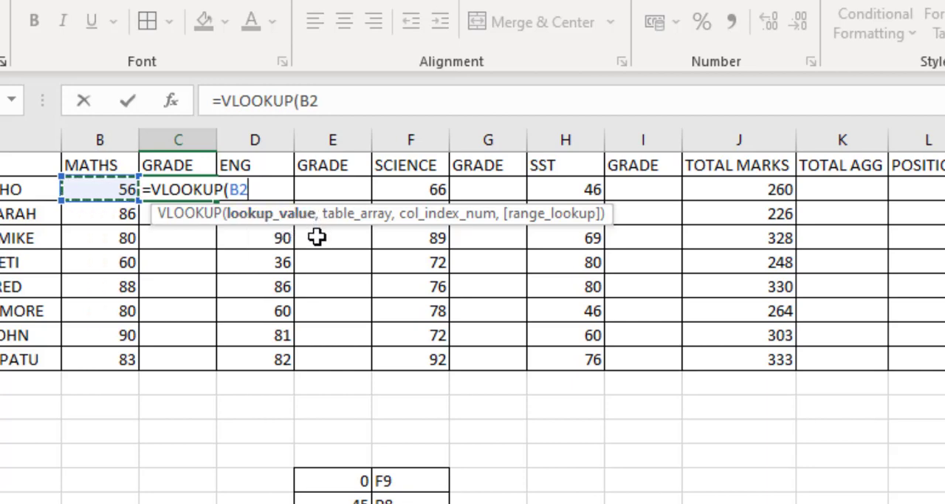
text(,)
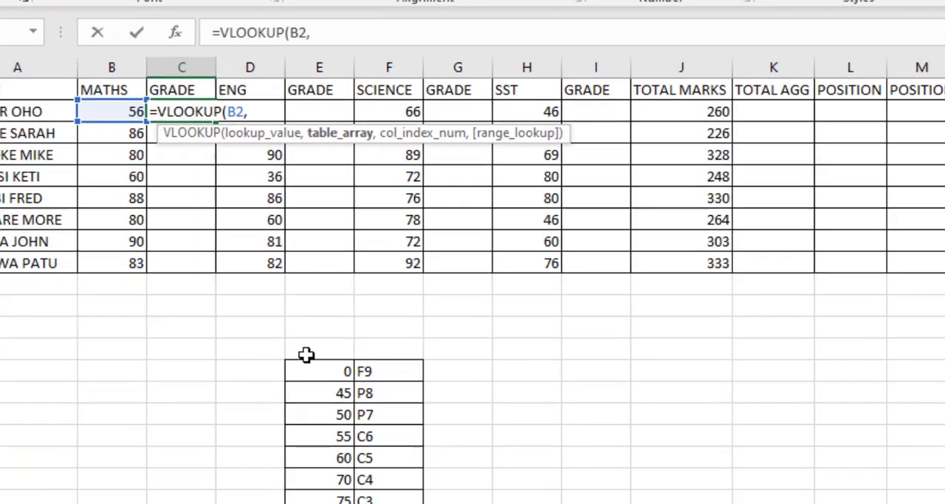
Step: Complete the formula with the absolute table range $E$14:$F$22 and column index 2, and fill it down to C9
drag(314, 373, 396, 481)
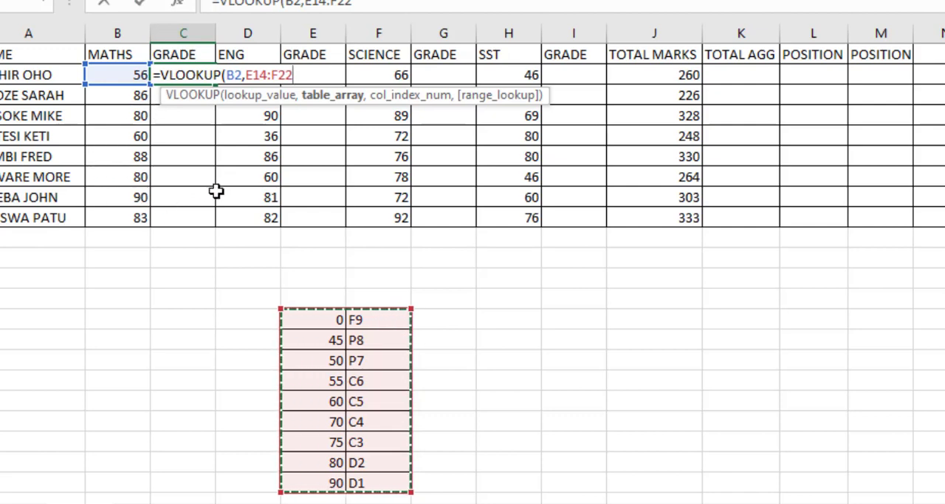
key(F4)
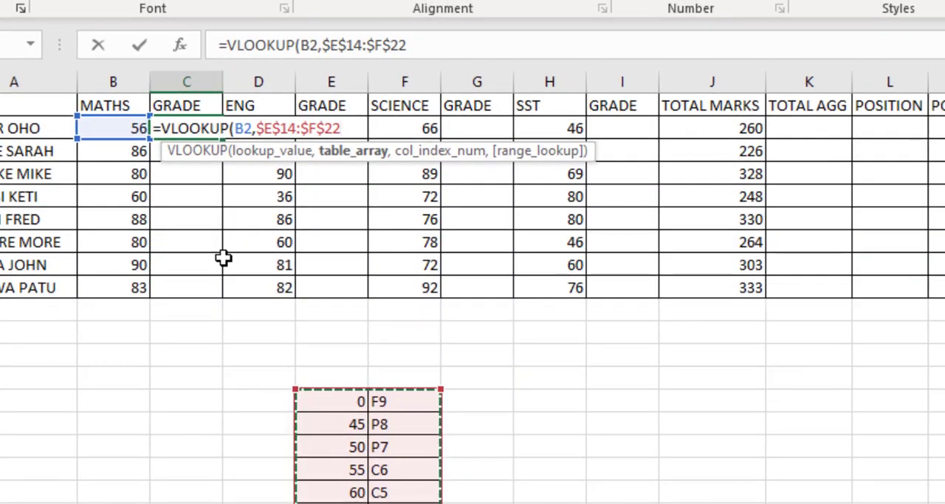
text(,)
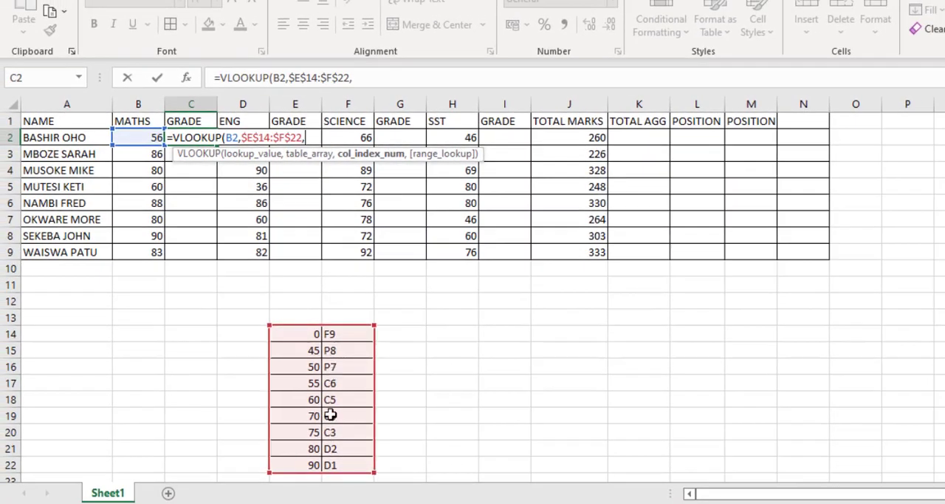
text(2))
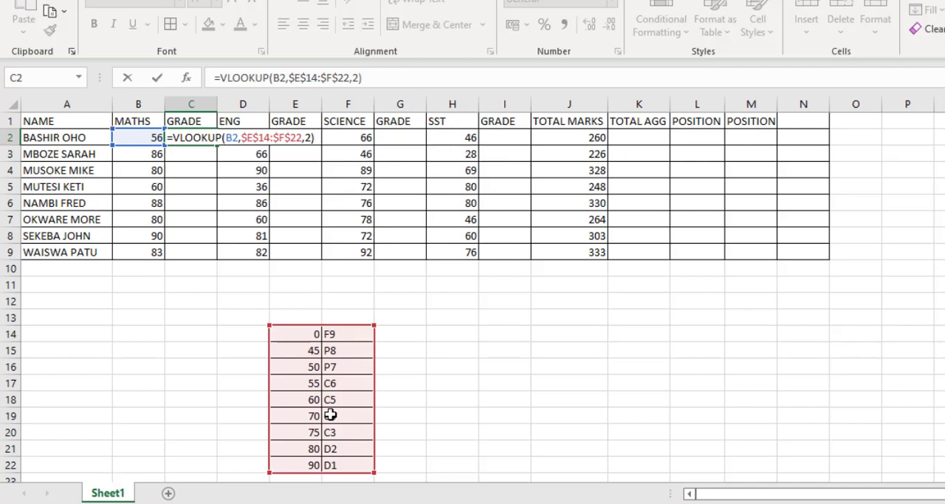
key(Return)
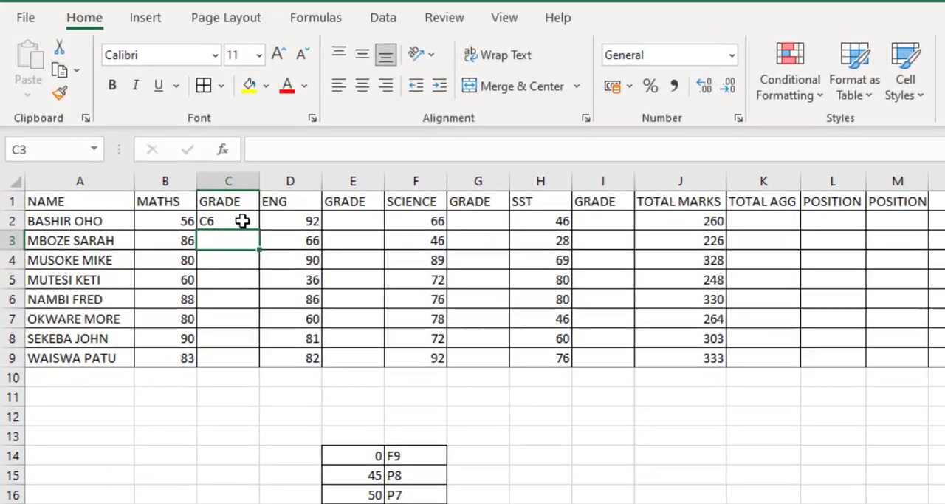
click(208, 138)
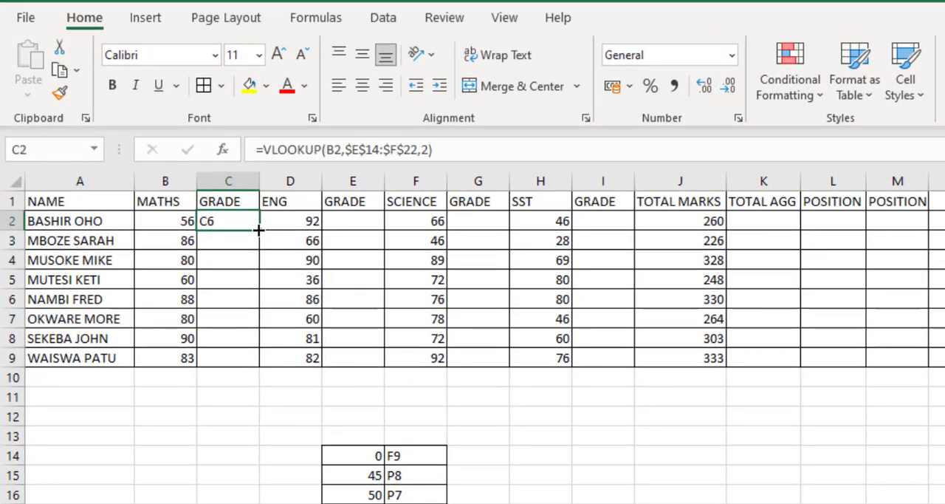
drag(258, 230, 261, 364)
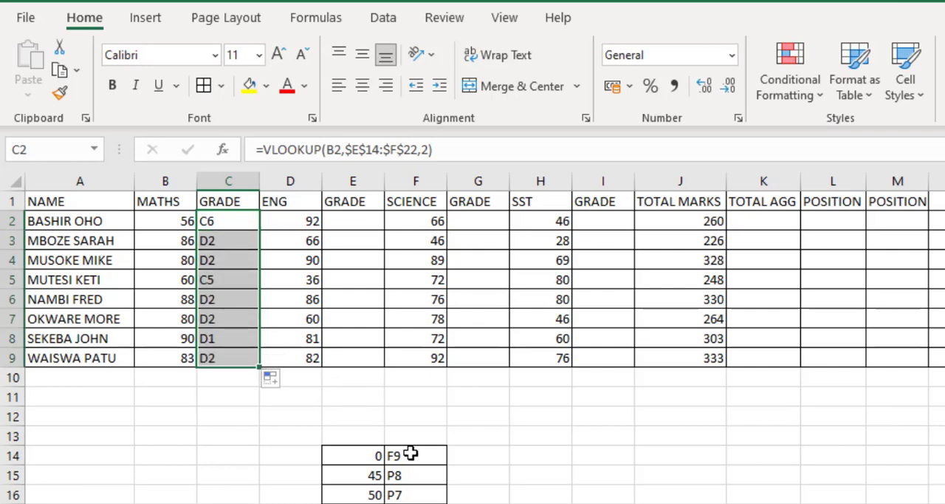
Step: Copy the grade formula from C2 into the English grade cell E2 and fill it down to E9
click(362, 220)
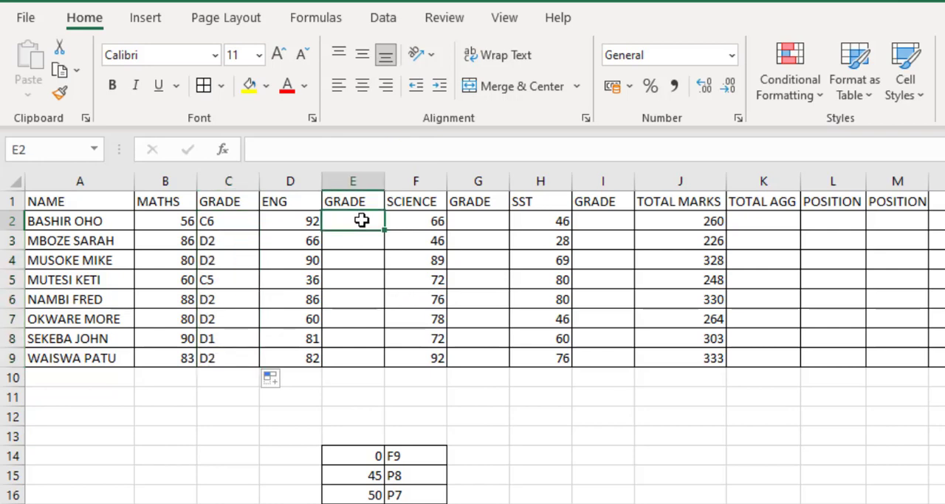
click(230, 222)
key(ctrl+c)
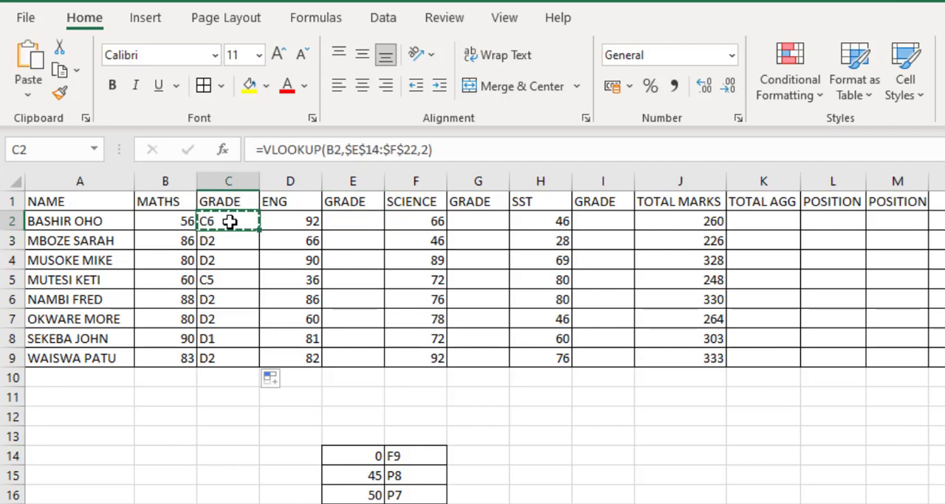
click(356, 224)
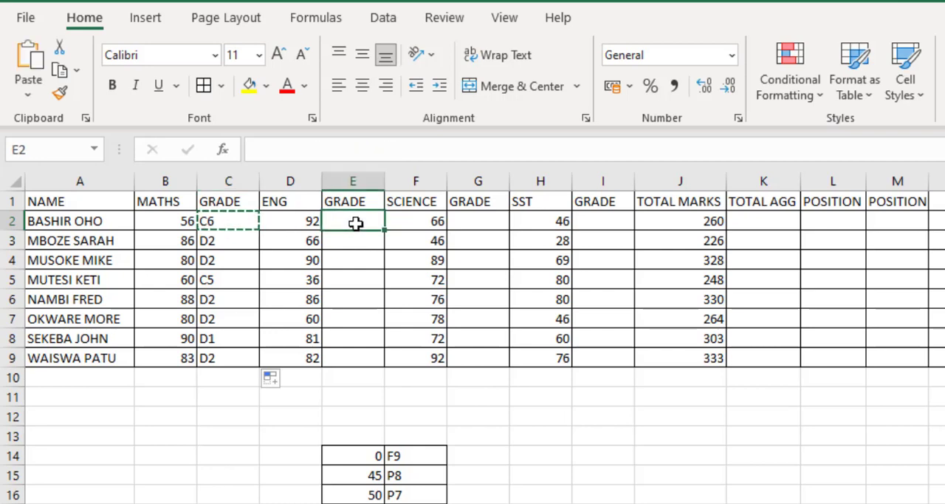
key(ctrl+v)
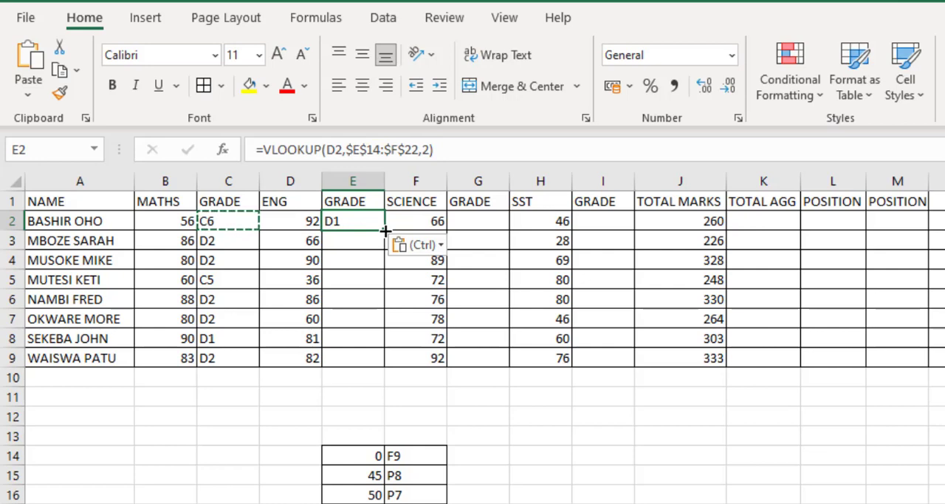
double_click(385, 232)
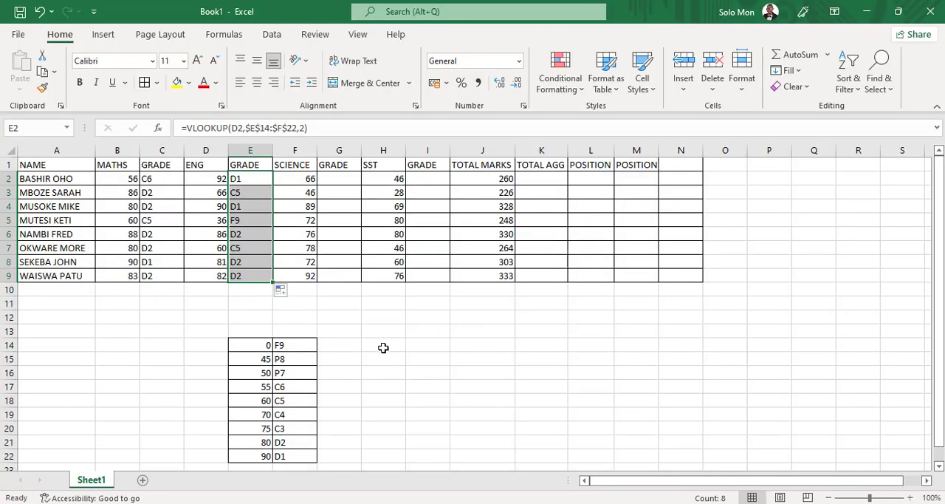
Step: Enter the lower mark limits 0, 45, 50, 55, 60, 70, 75, 80 and 90 across cells H14 to P14
click(383, 347)
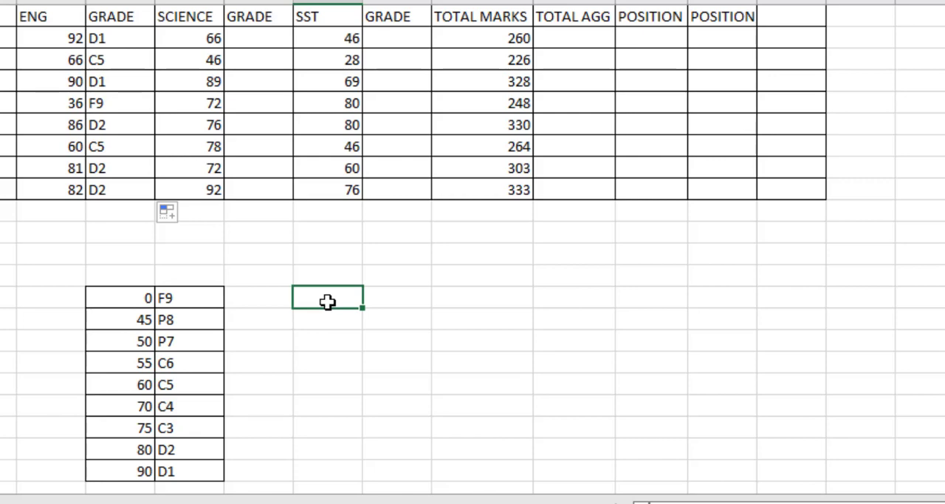
text(0)
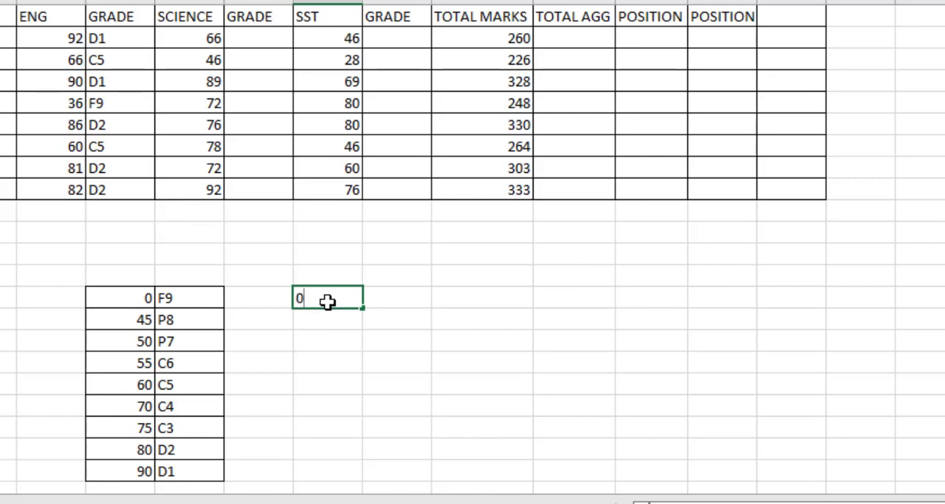
key(Tab)
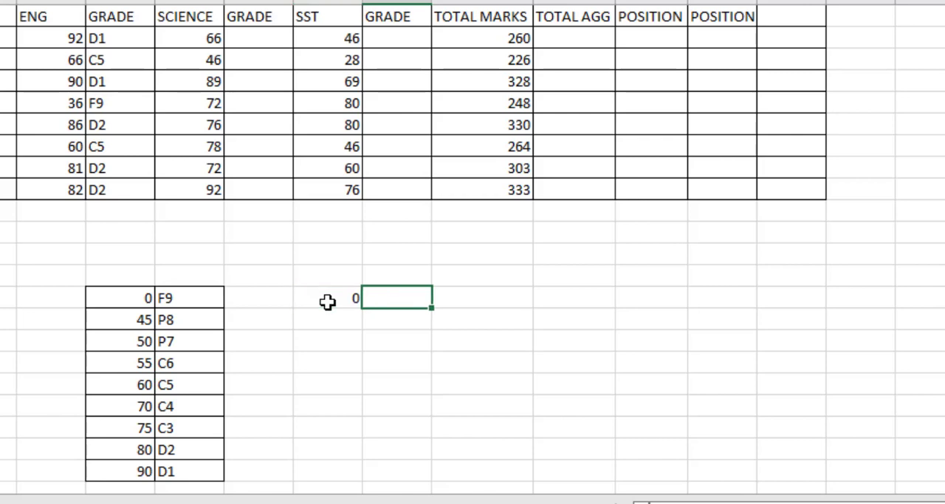
text(45)
key(Tab)
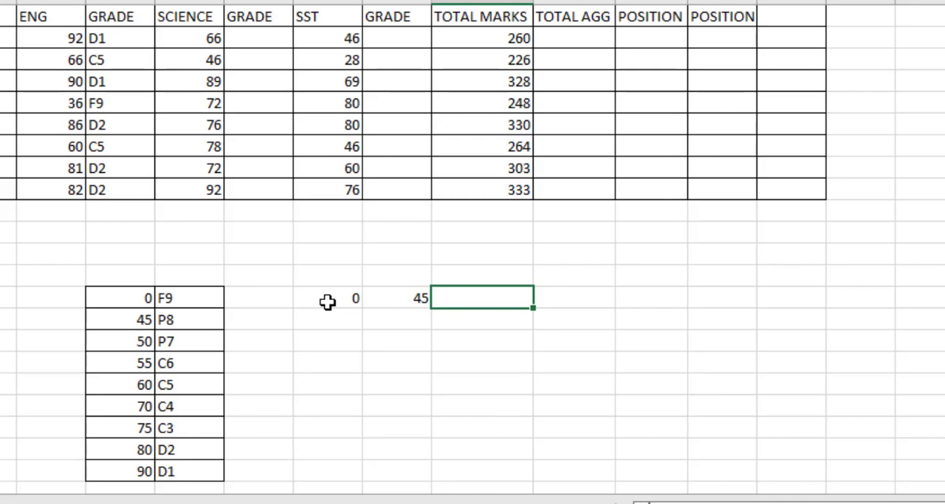
text(50)
key(Tab)
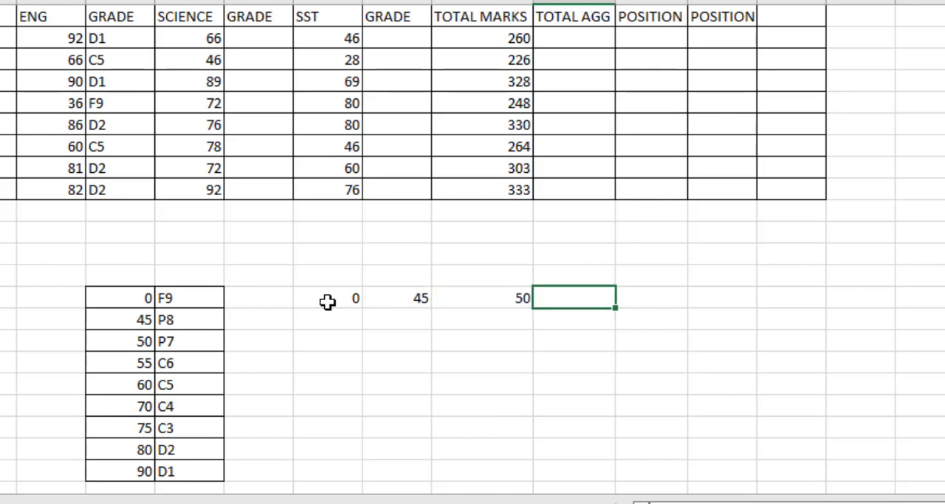
text(55)
key(Tab)
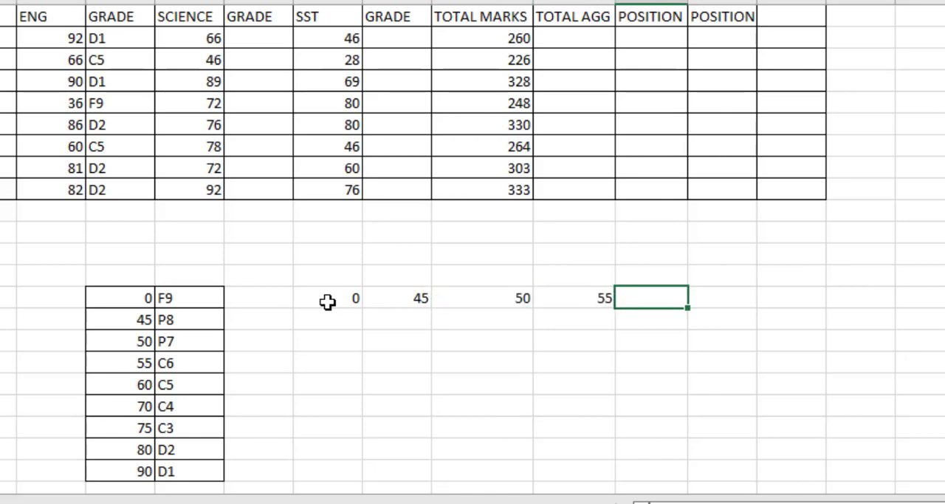
text(60)
key(Tab)
text(70)
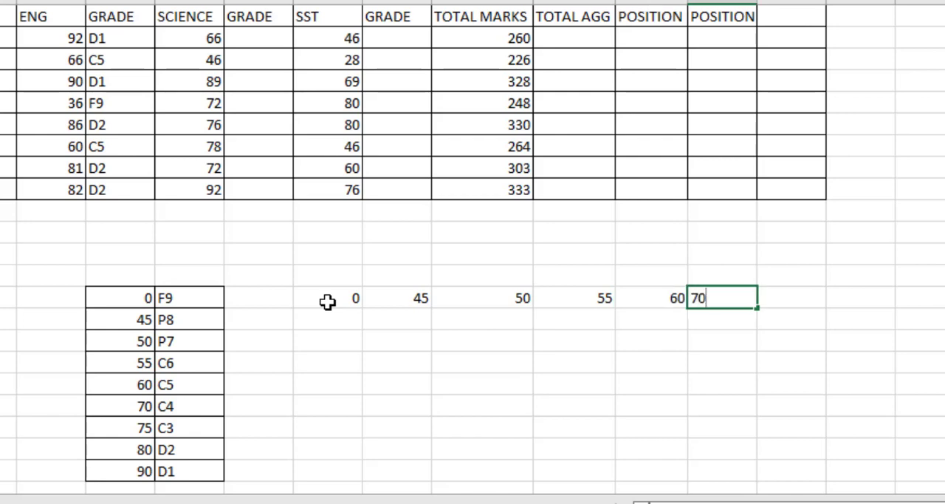
key(Tab)
text(75)
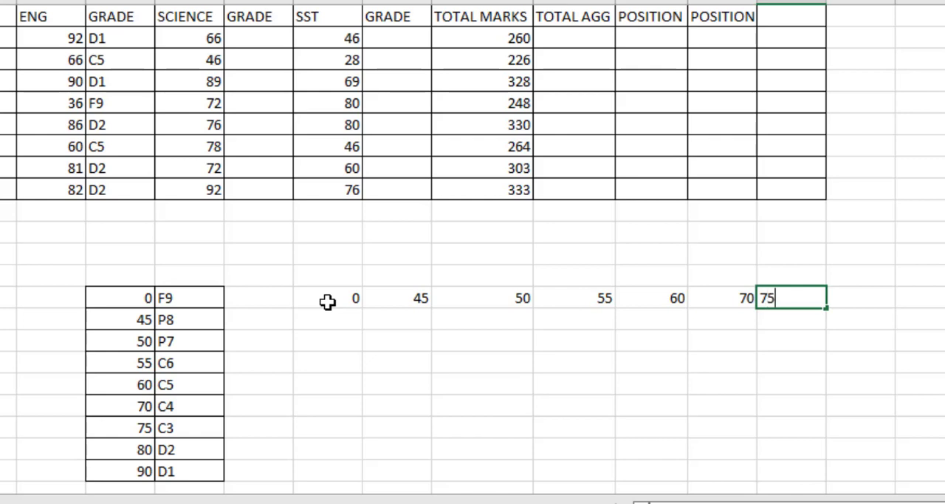
key(Tab)
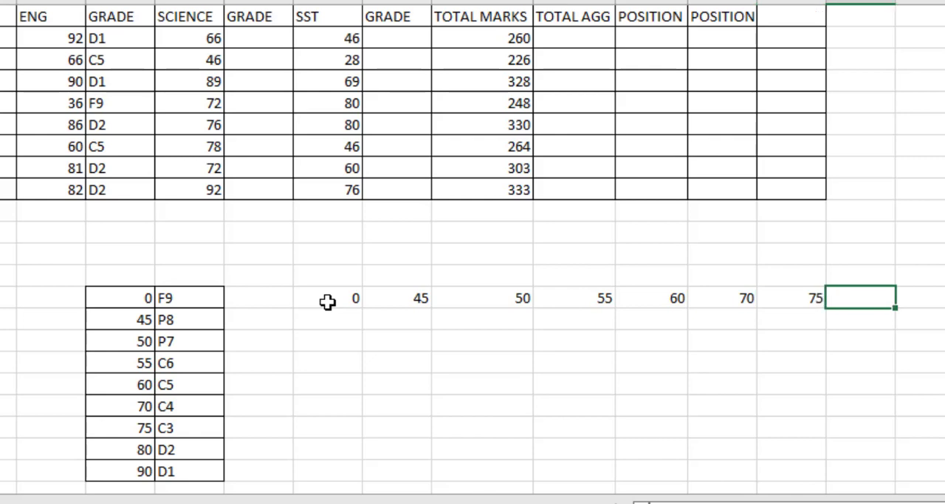
text(80)
key(Tab)
text(90)
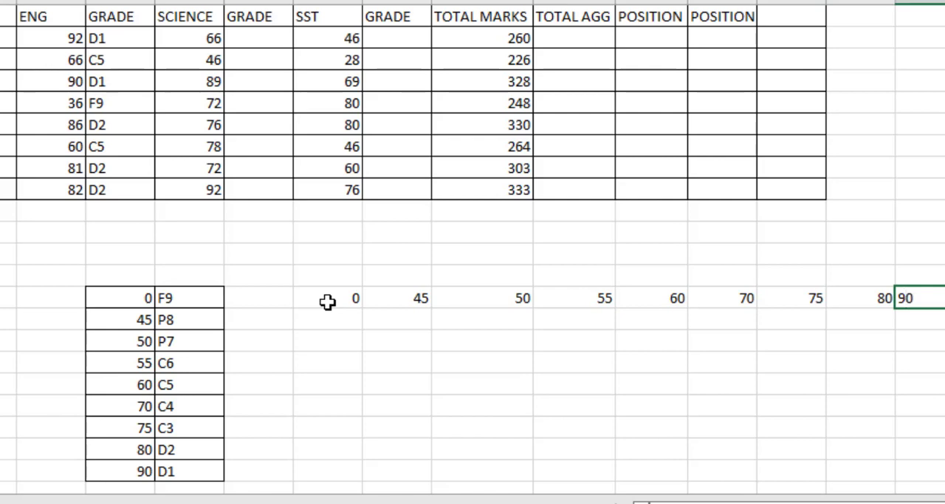
Step: Enter the grade points 9, 8, 7, 6, 5, 4, 3, 2 and 1 across cells H15 to P15 beneath the mark limits
click(331, 319)
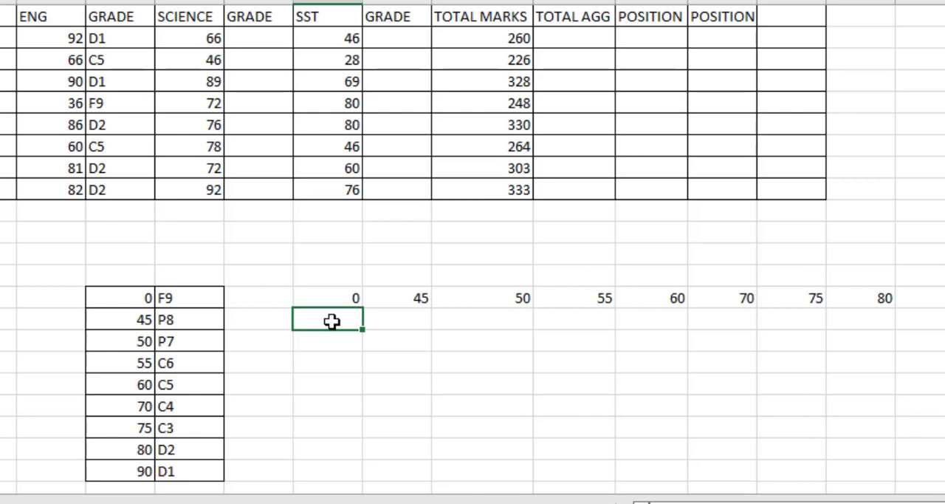
text(9)
key(Tab)
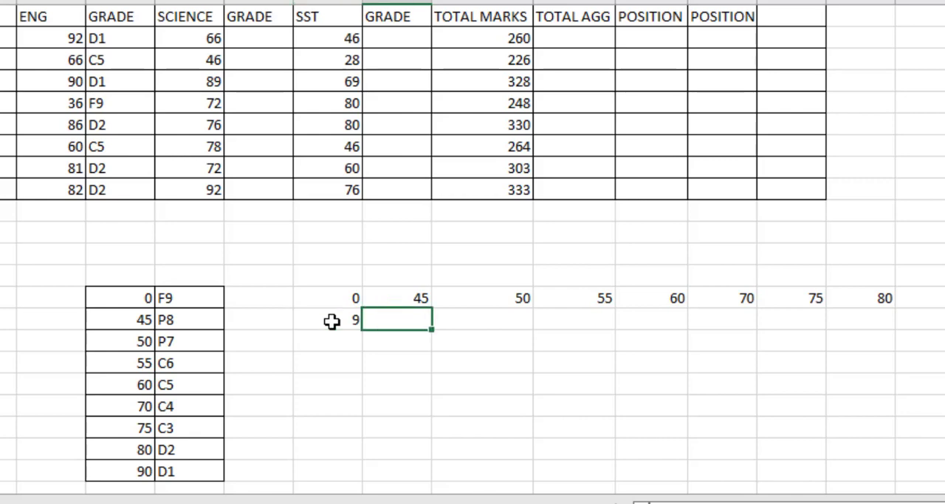
text(8)
key(Tab)
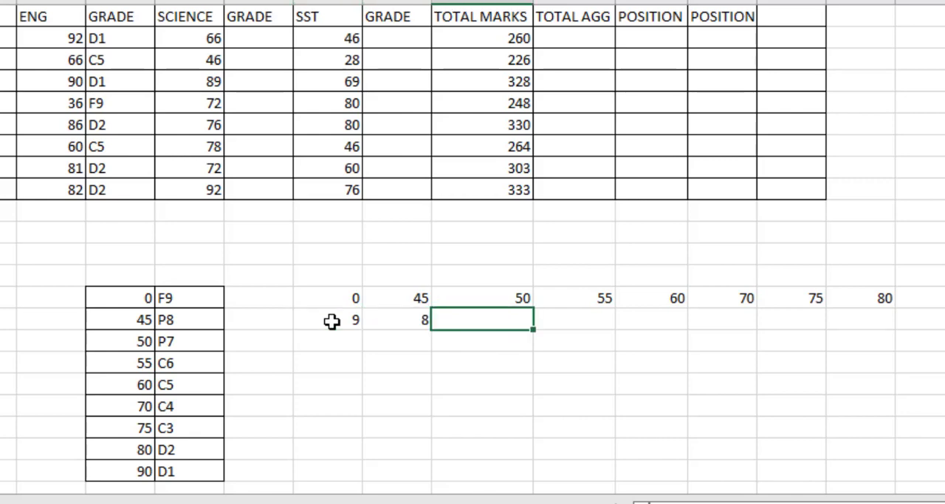
text(7)
key(Tab)
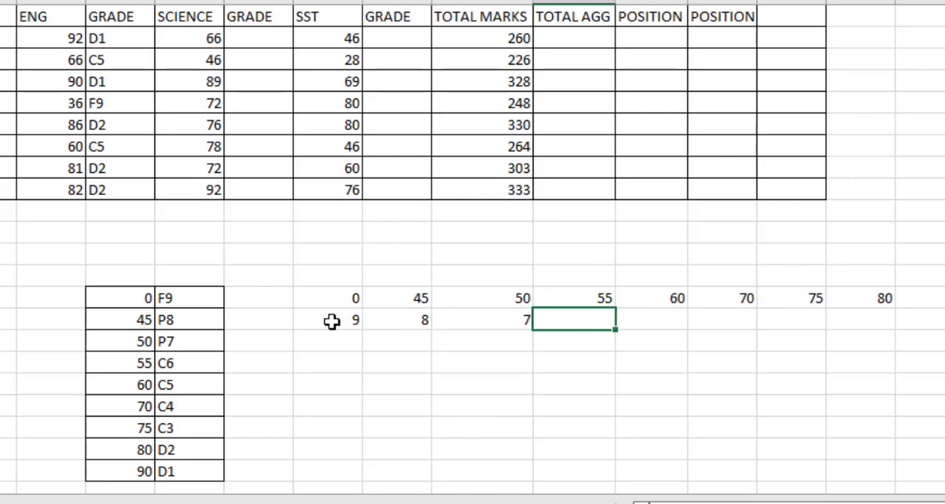
text(6)
key(Tab)
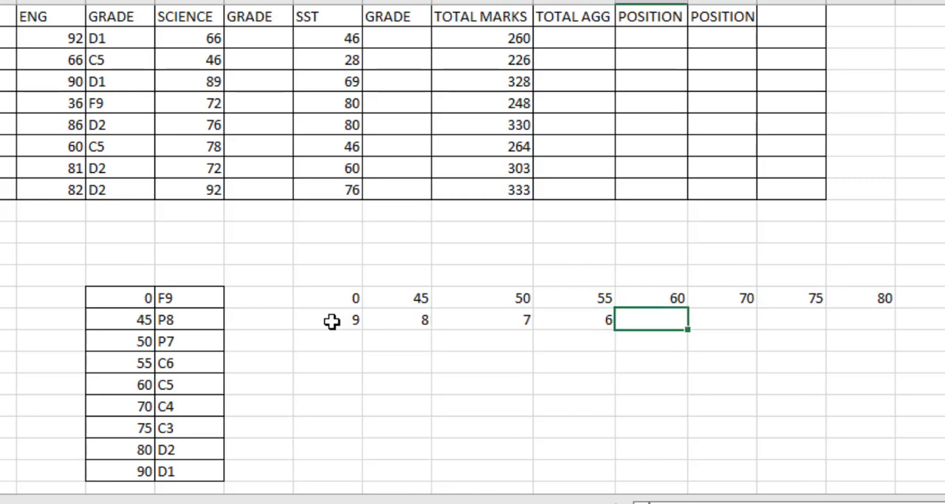
text(5)
key(Tab)
text(4)
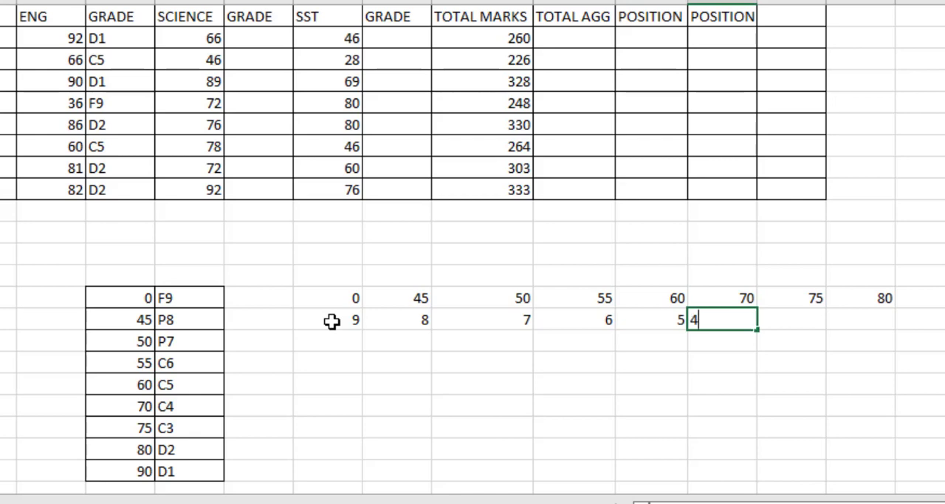
key(Tab)
text(3)
key(Tab)
text(2)
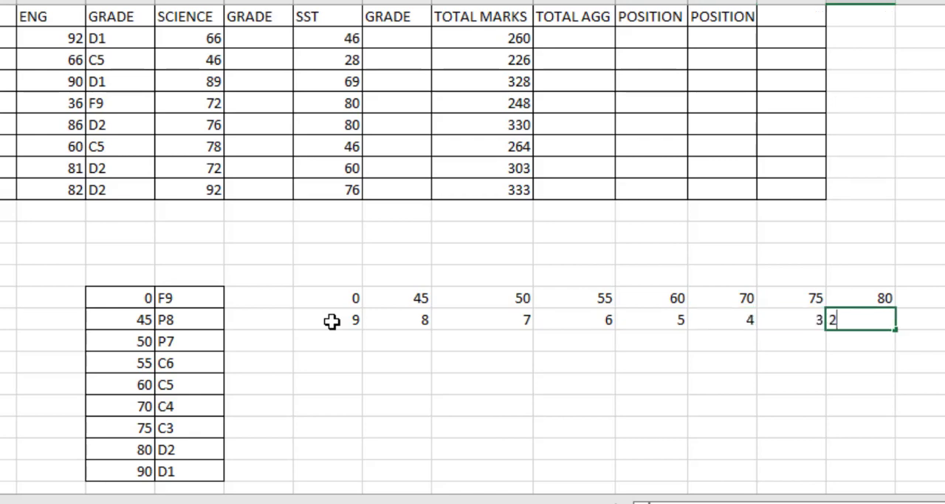
key(Tab)
text(2)
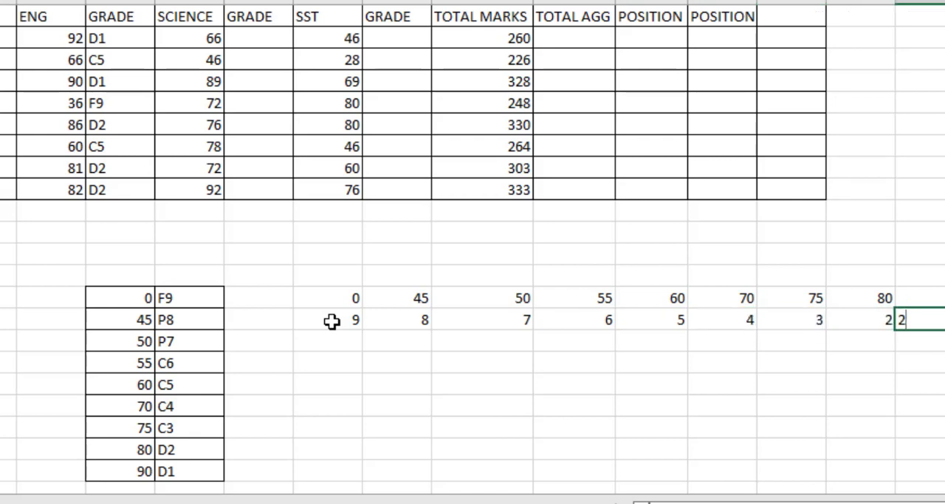
key(BackSpace)
text(1)
click(416, 400)
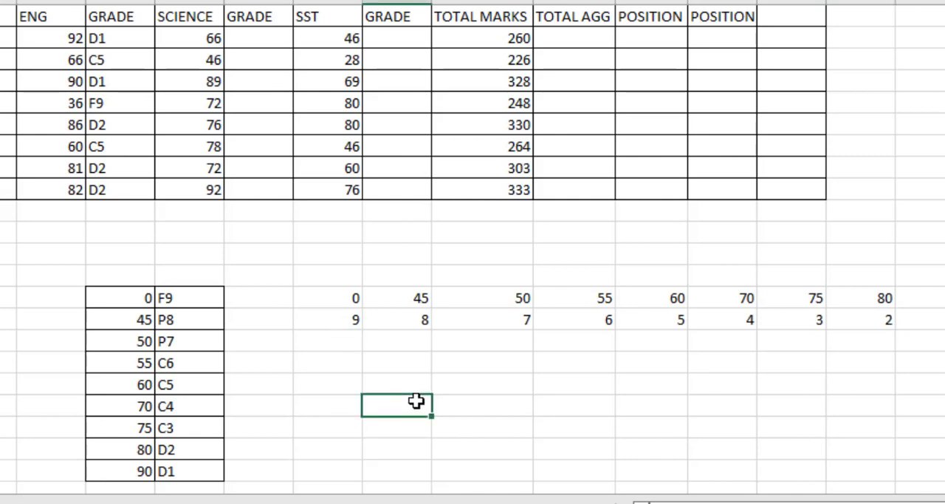
click(402, 45)
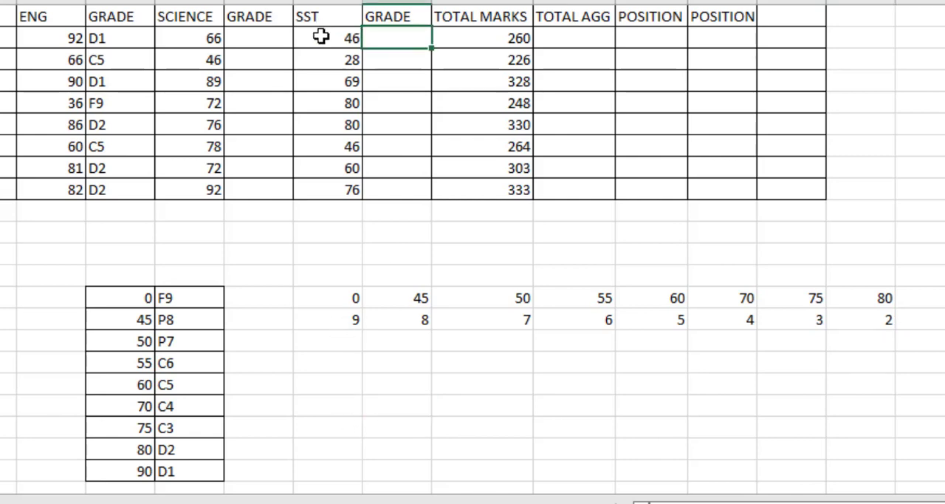
click(244, 36)
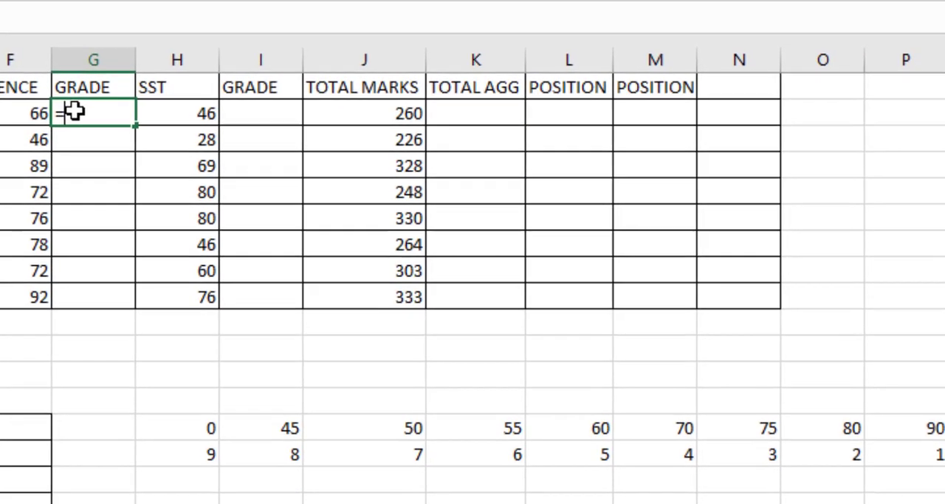
text(=)
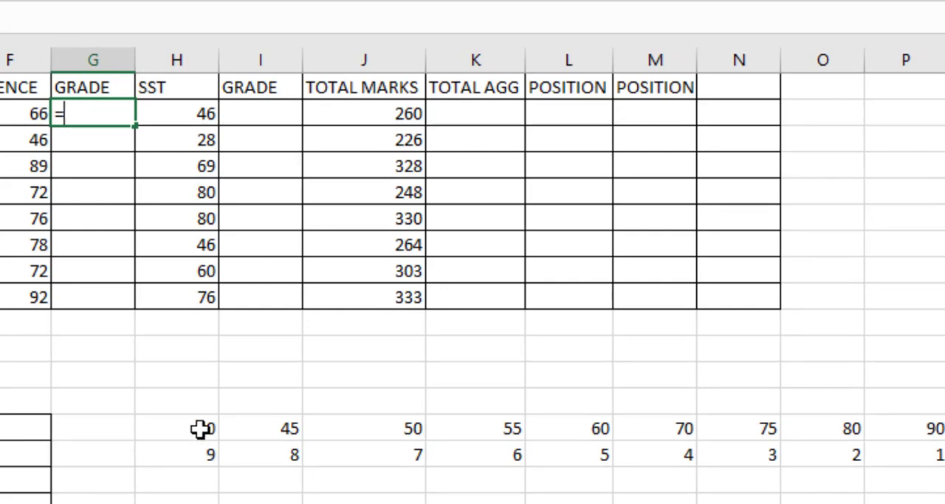
drag(207, 429, 928, 460)
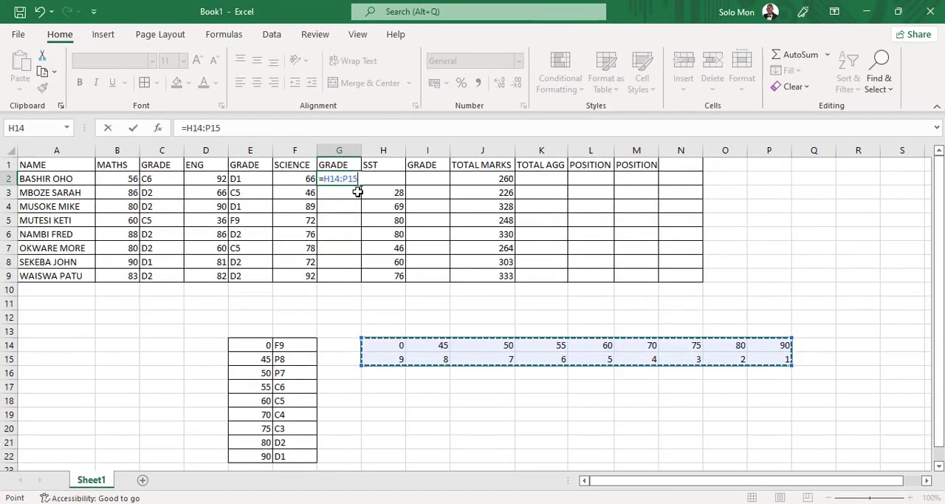
key(BackSpace)
key(BackSpace)
key(BackSpace)
key(BackSpace)
key(BackSpace)
key(BackSpace)
key(BackSpace)
key(BackSpace)
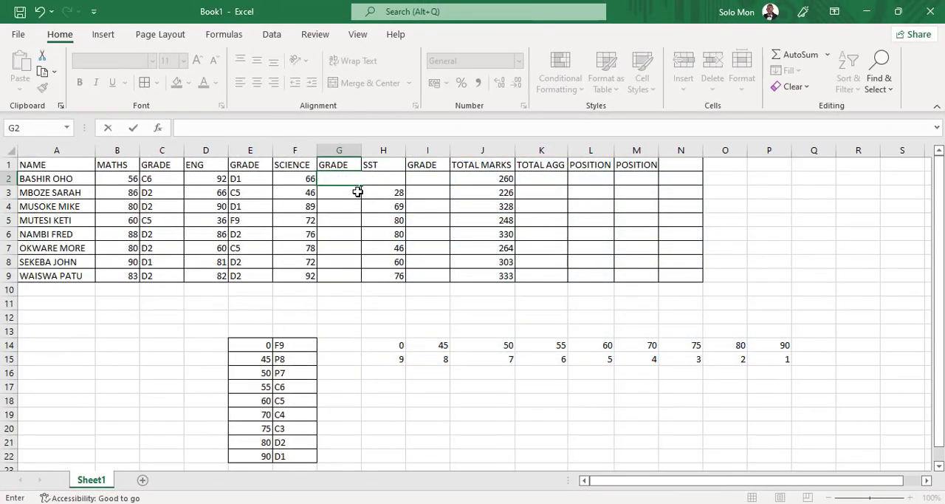
Step: Apply all borders to the horizontal grading table in cells H14 to P15
drag(390, 344, 759, 356)
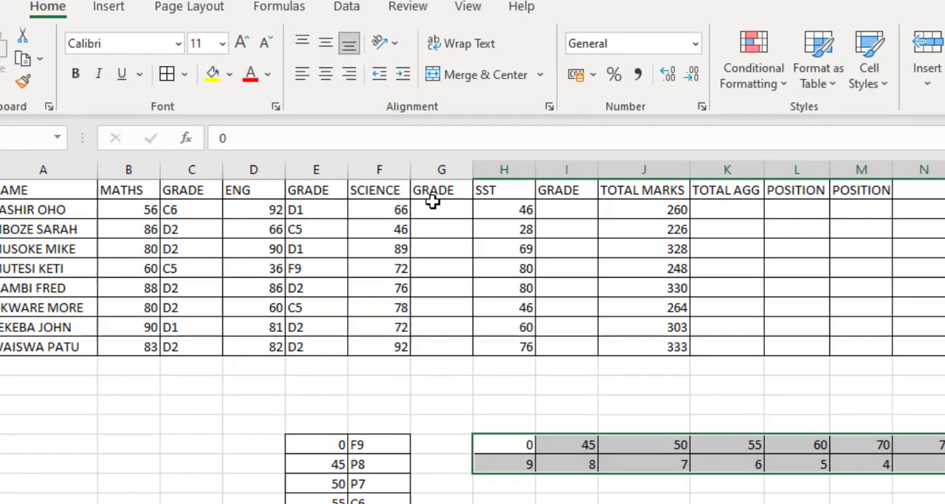
Step: Start an HLOOKUP formula in the science grade cell G2 with the science mark in F2 as the lookup value
click(434, 207)
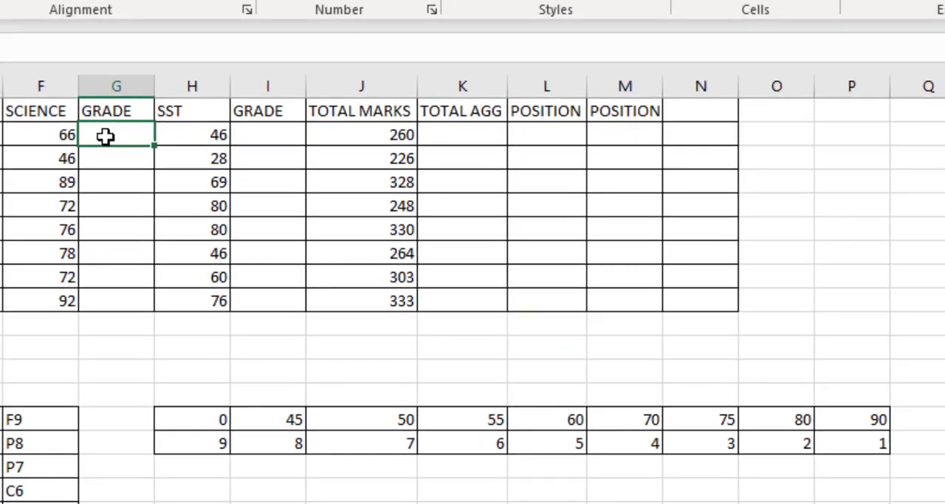
text(=HLO)
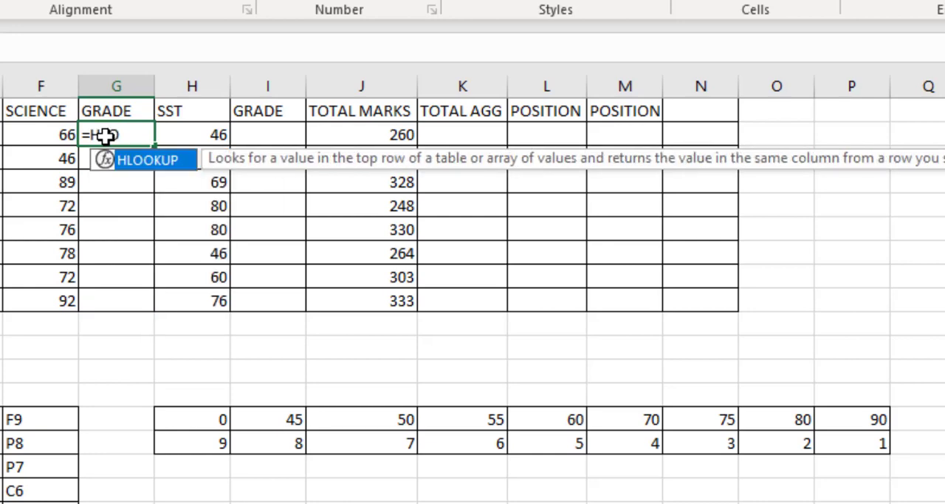
double_click(139, 162)
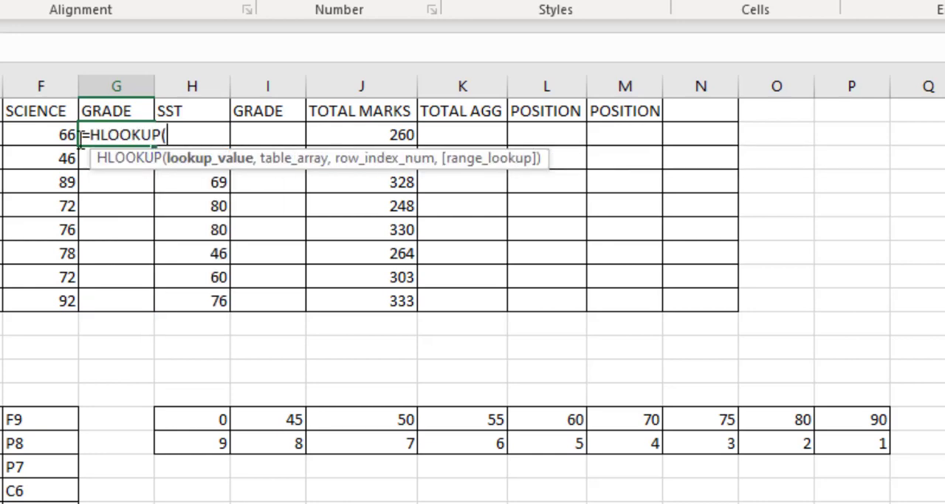
click(51, 133)
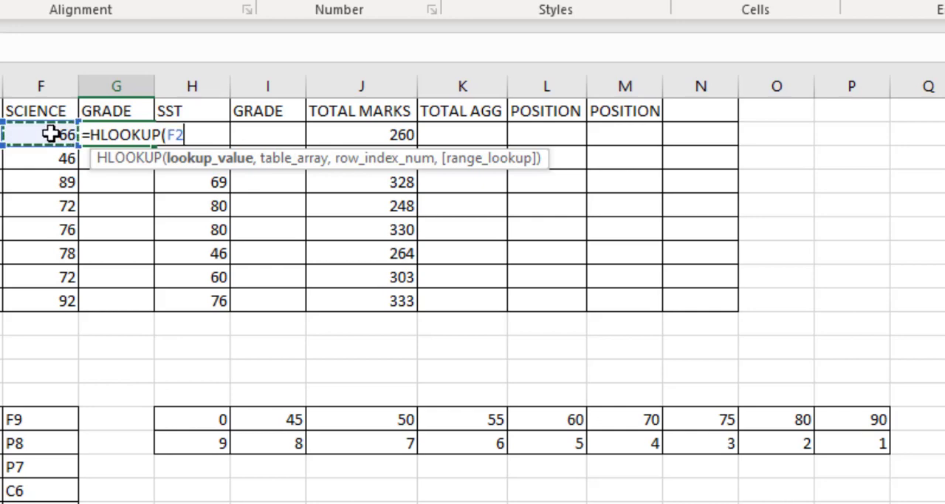
text(,)
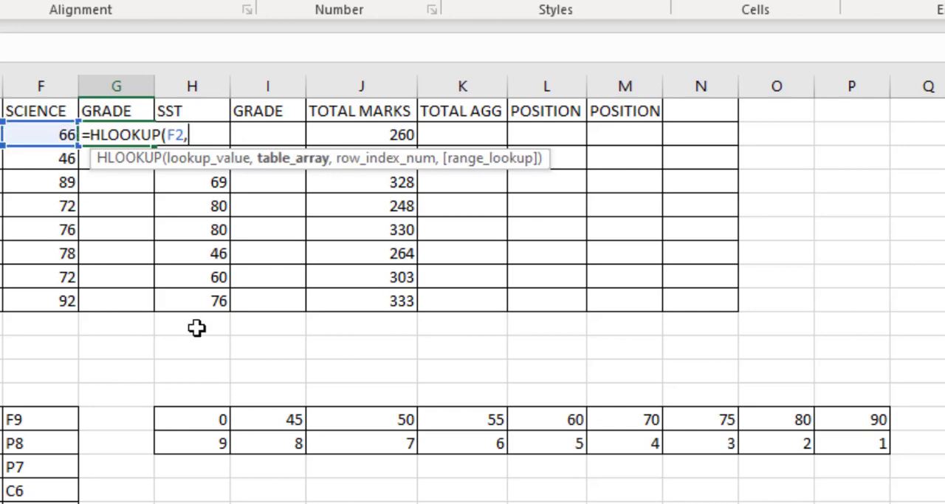
Step: Add the horizontal grading table H14:P15 to the HLOOKUP formula as the absolute table array $H$14:$P$15
drag(196, 426, 882, 448)
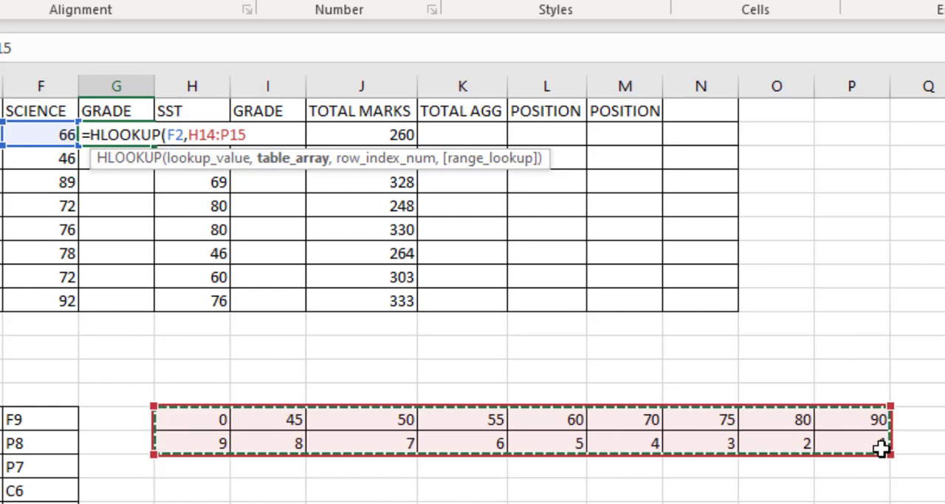
key(F4)
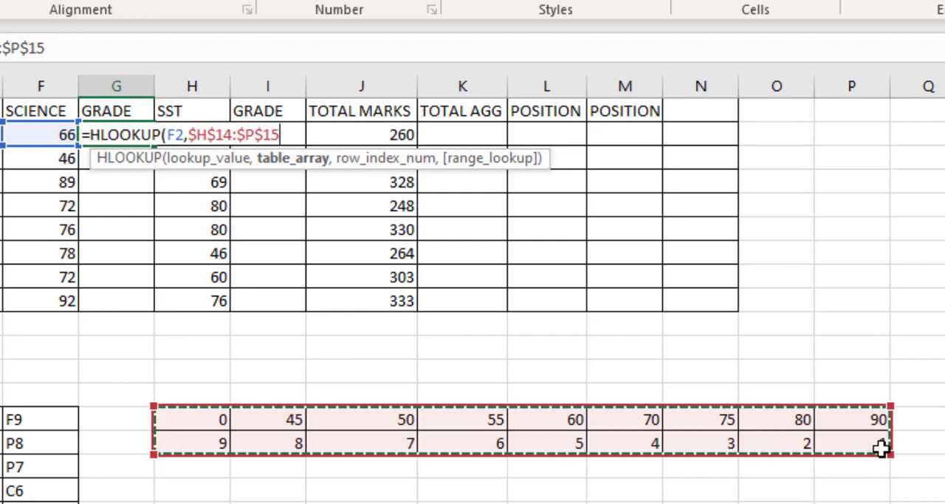
text(,)
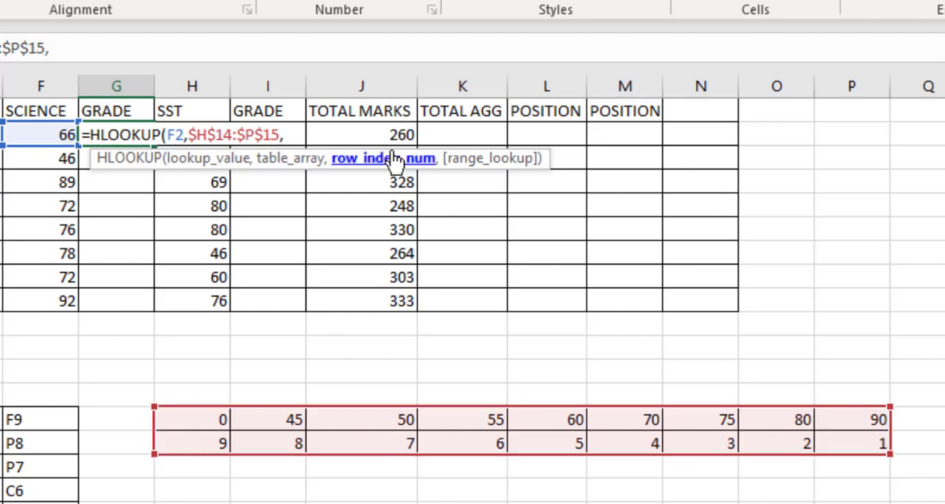
click(189, 420)
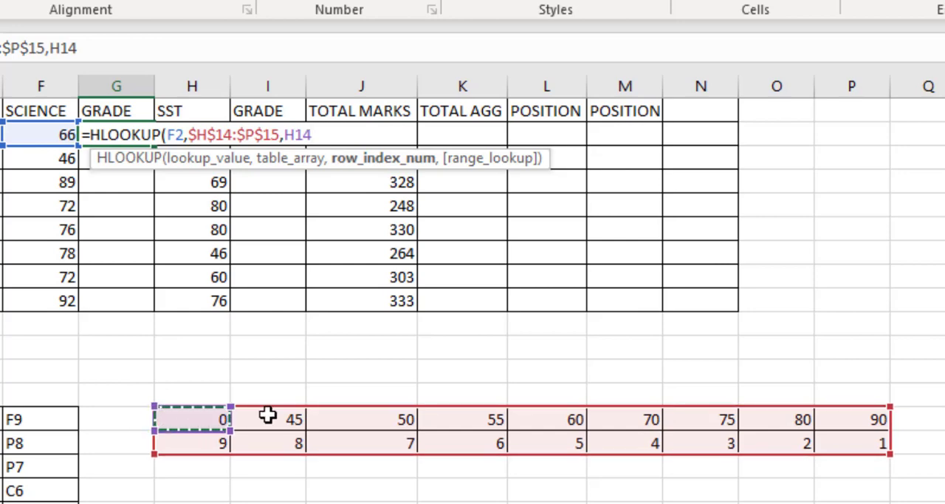
key(BackSpace)
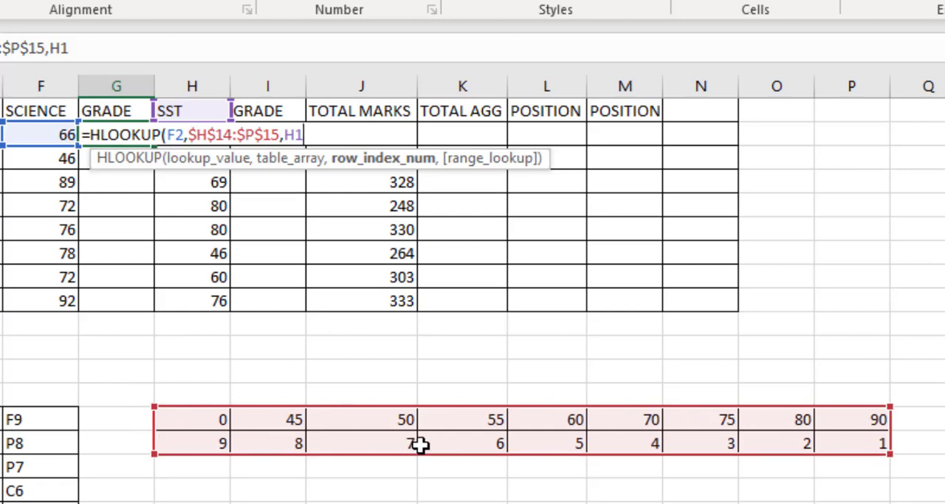
key(BackSpace)
key(BackSpace)
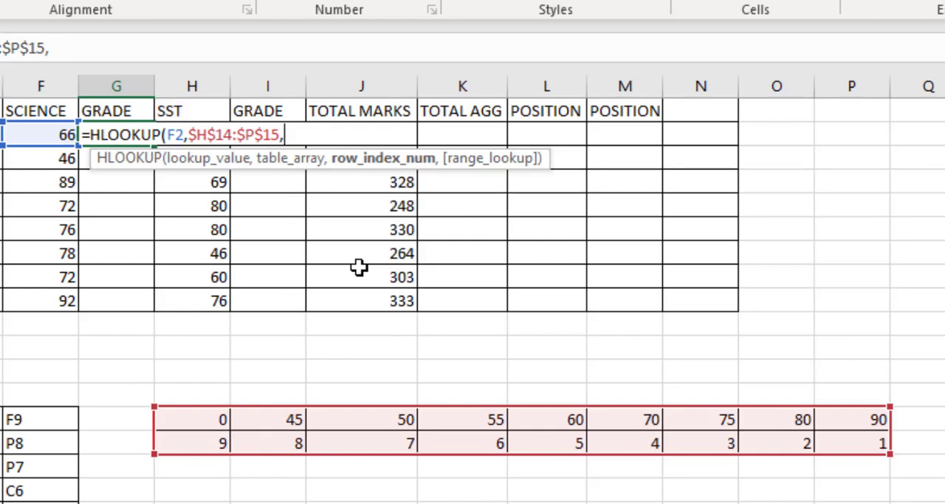
Step: Complete the HLOOKUP in G2 with row index 2 and fill it down the science grade column to G9
text(2))
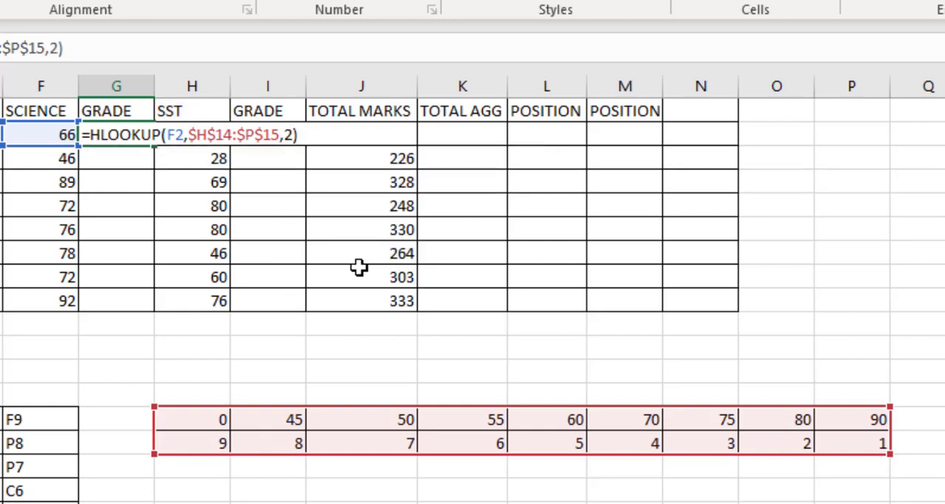
key(Return)
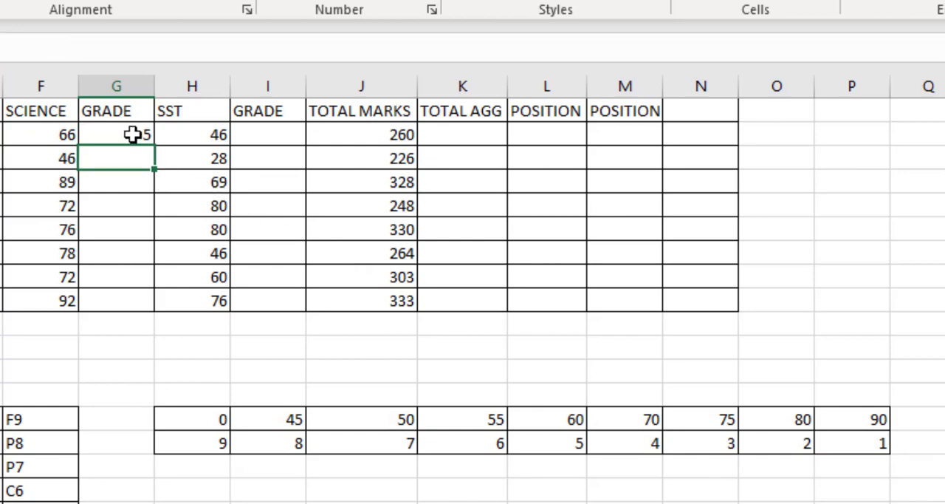
click(133, 134)
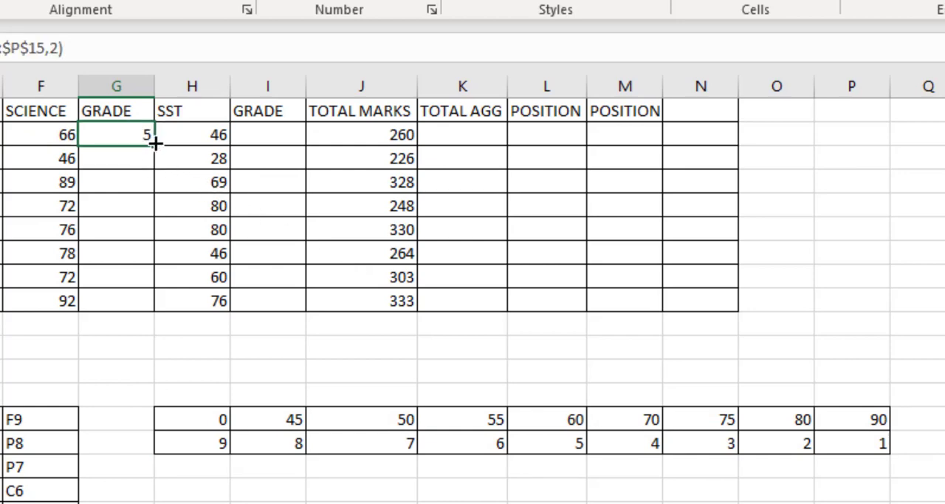
double_click(155, 142)
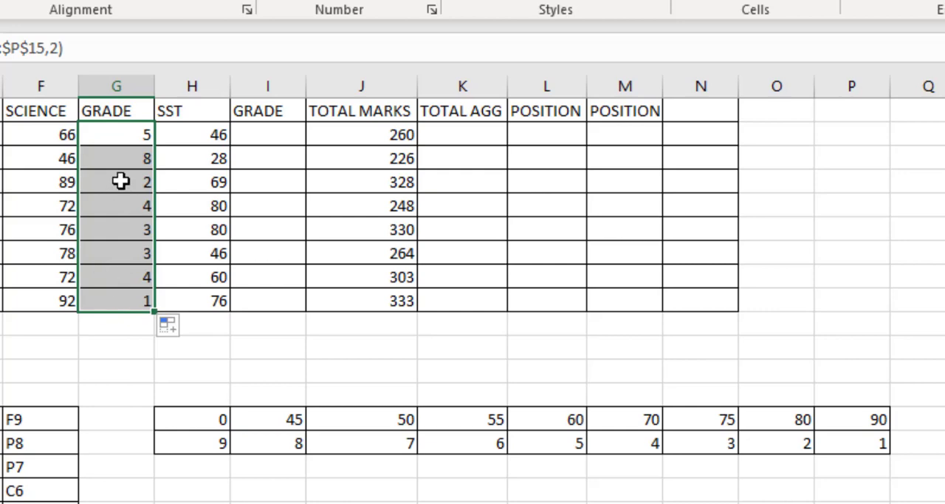
Step: Copy the HLOOKUP formula from G2 to the SST grade cell I2 and fill it down to I9
click(126, 139)
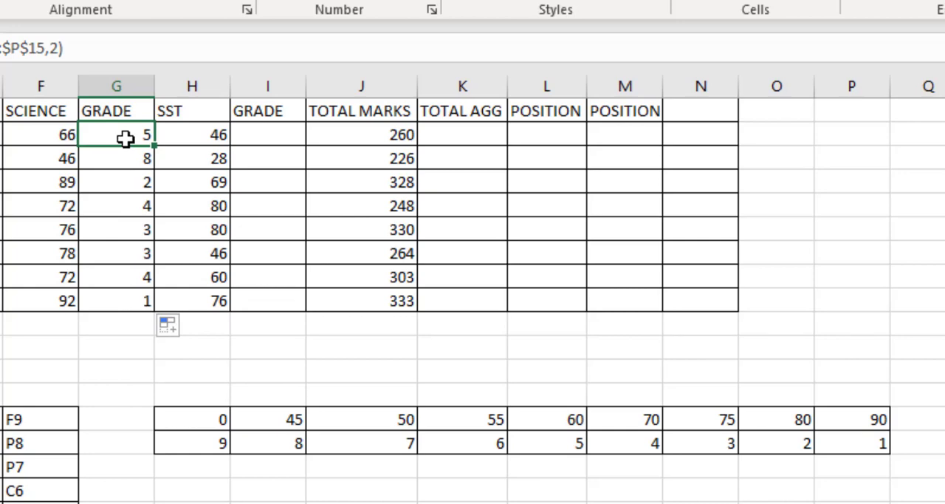
key(ctrl+c)
click(268, 140)
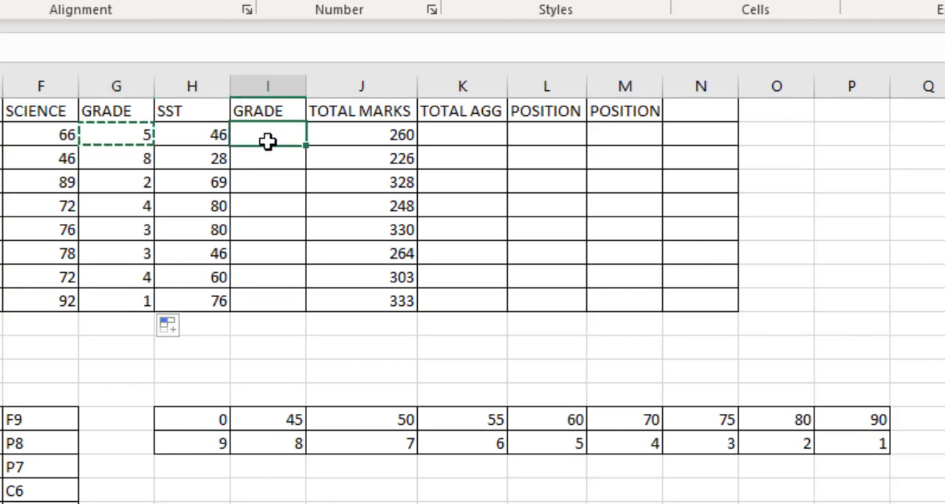
key(ctrl+v)
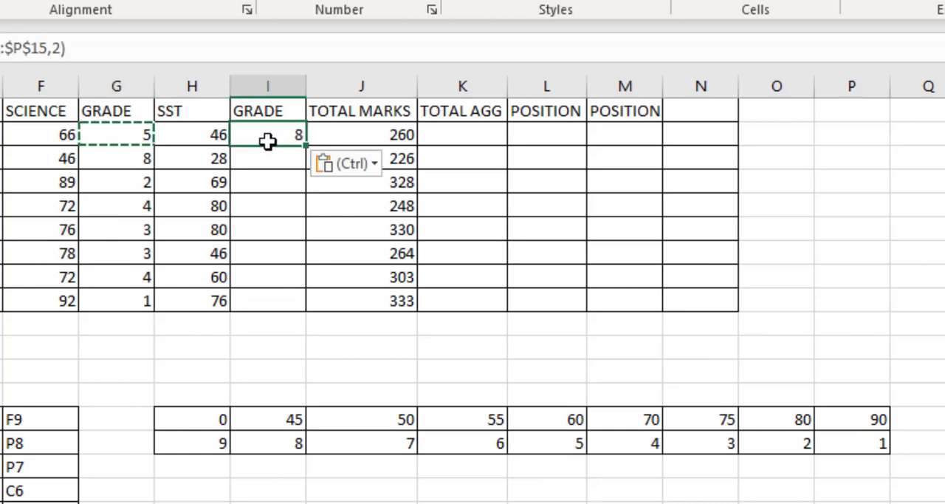
double_click(304, 143)
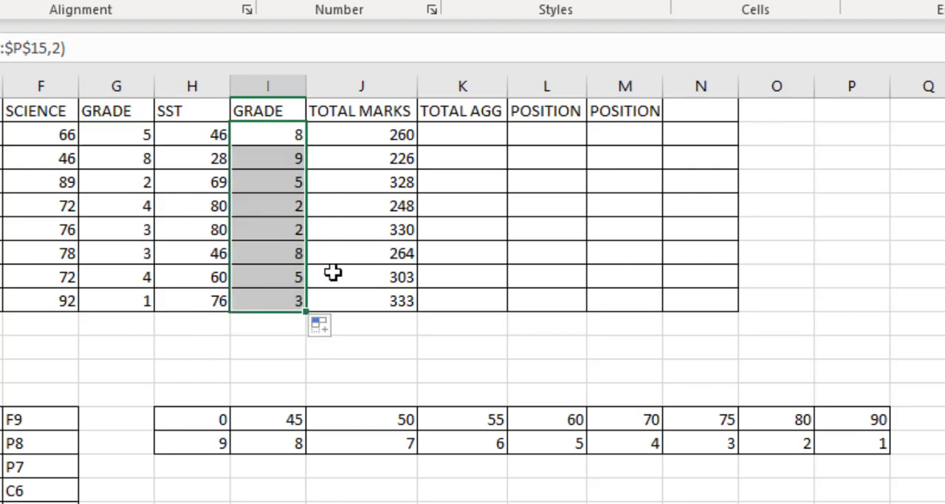